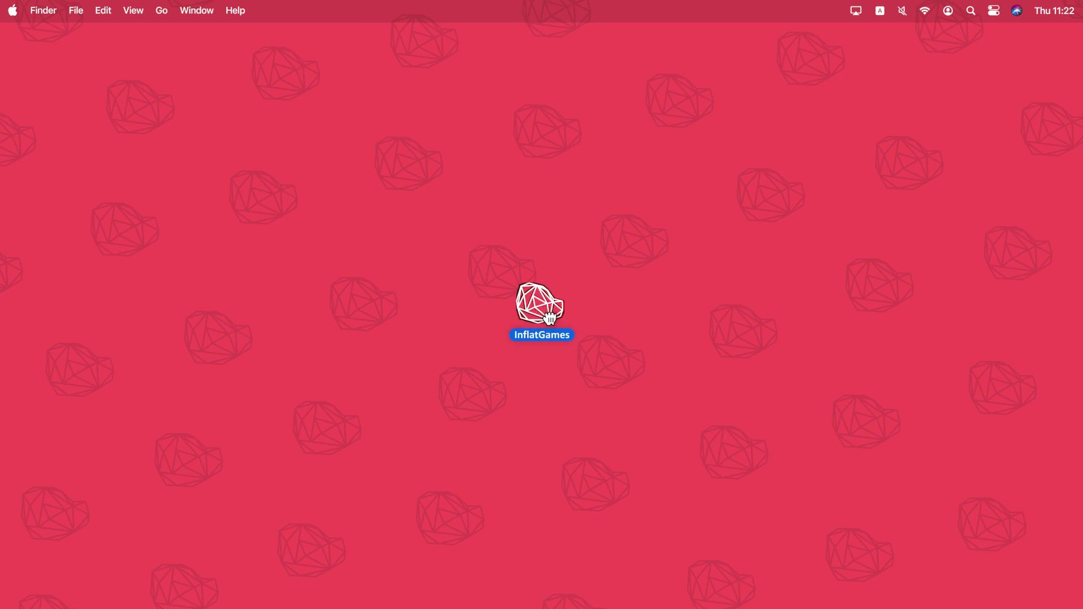
Open the InflatGames site and look through the home page's services, featured asset, customer reviews, products and categories
{"action": "double_click", "coordinate": [542, 305]}
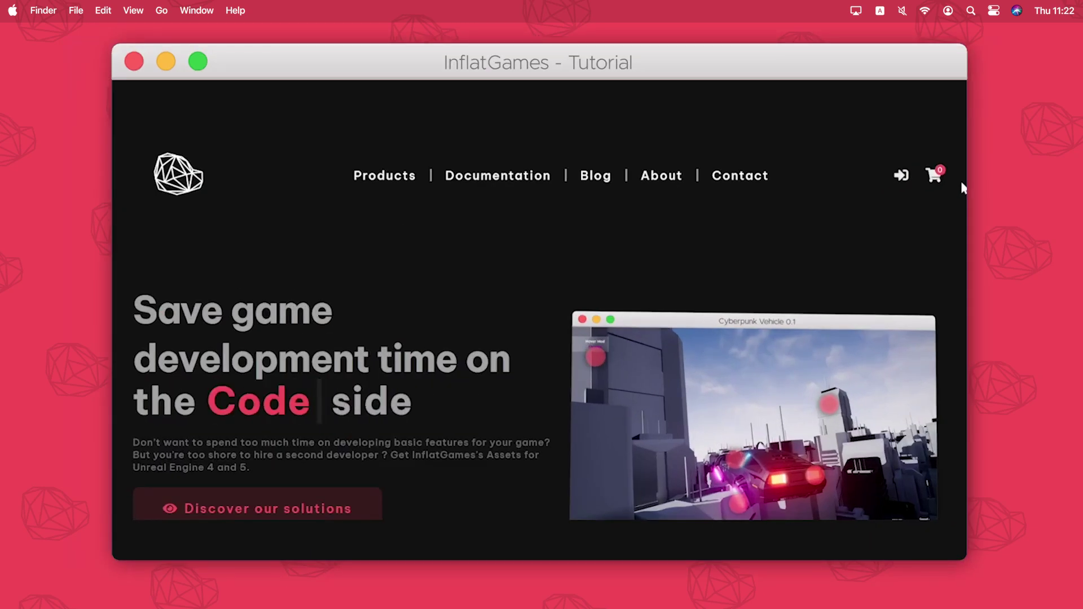
{"action": "scroll", "coordinate": [959, 178], "scroll_direction": "down", "scroll_amount": 3}
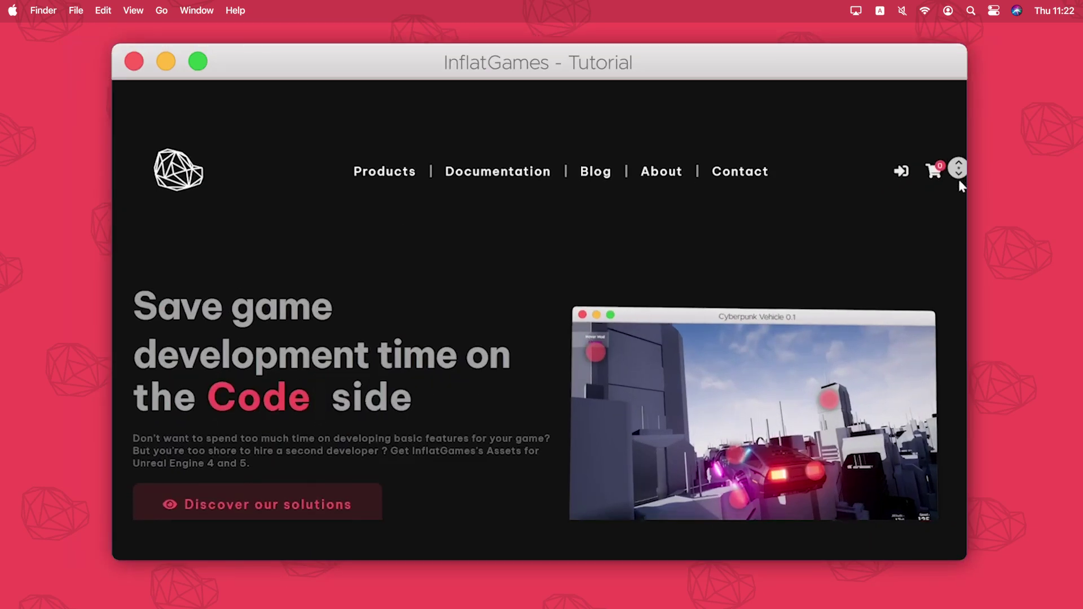
{"action": "scroll", "coordinate": [961, 192], "scroll_direction": "down", "scroll_amount": 6}
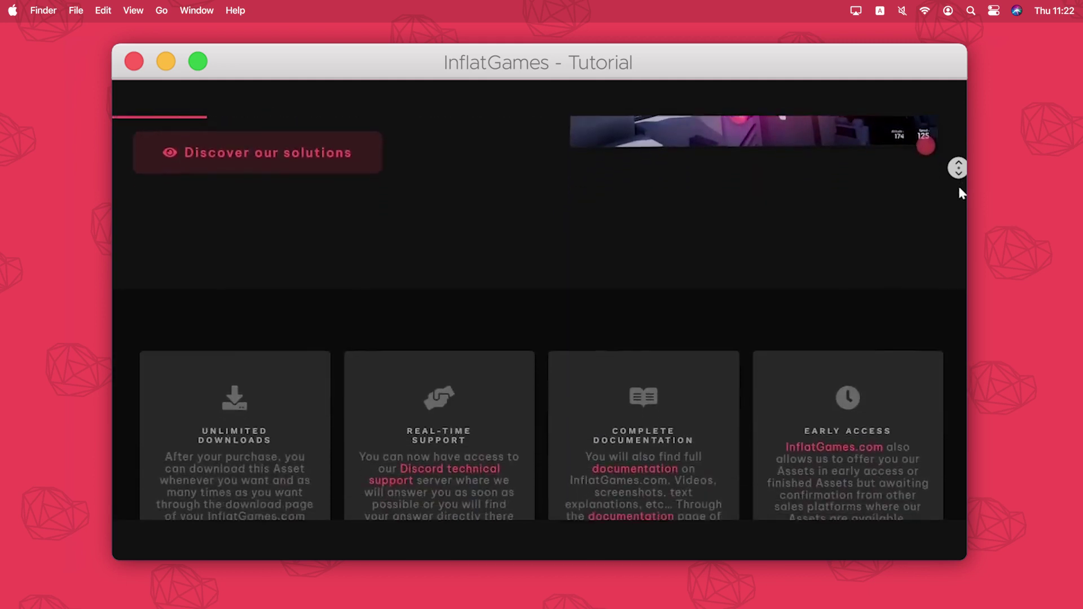
{"action": "scroll", "coordinate": [961, 192], "scroll_direction": "down", "scroll_amount": 10}
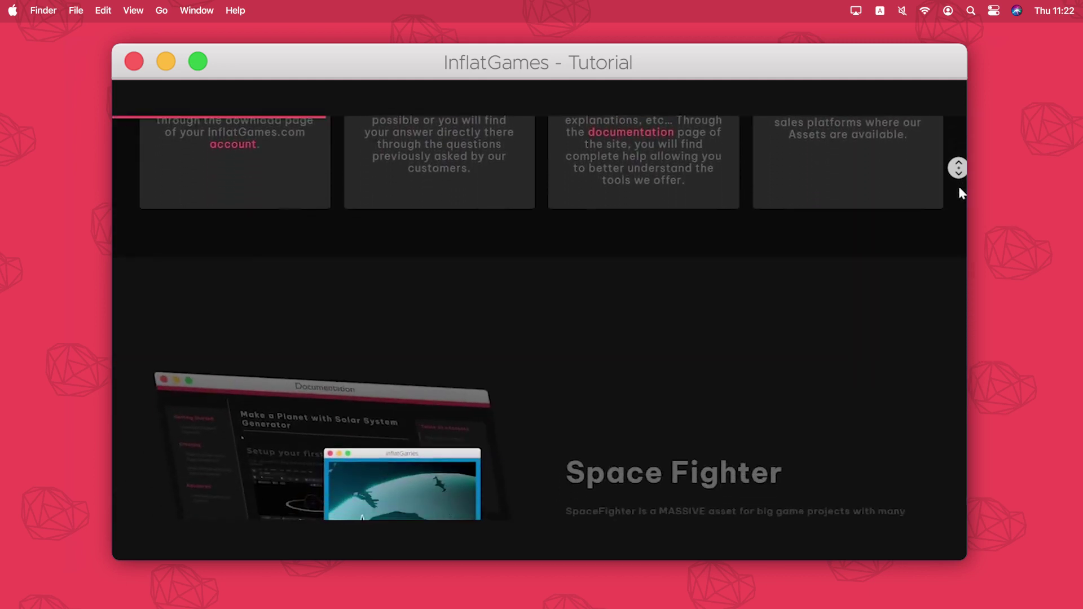
{"action": "scroll", "coordinate": [960, 192], "scroll_direction": "down", "scroll_amount": 8}
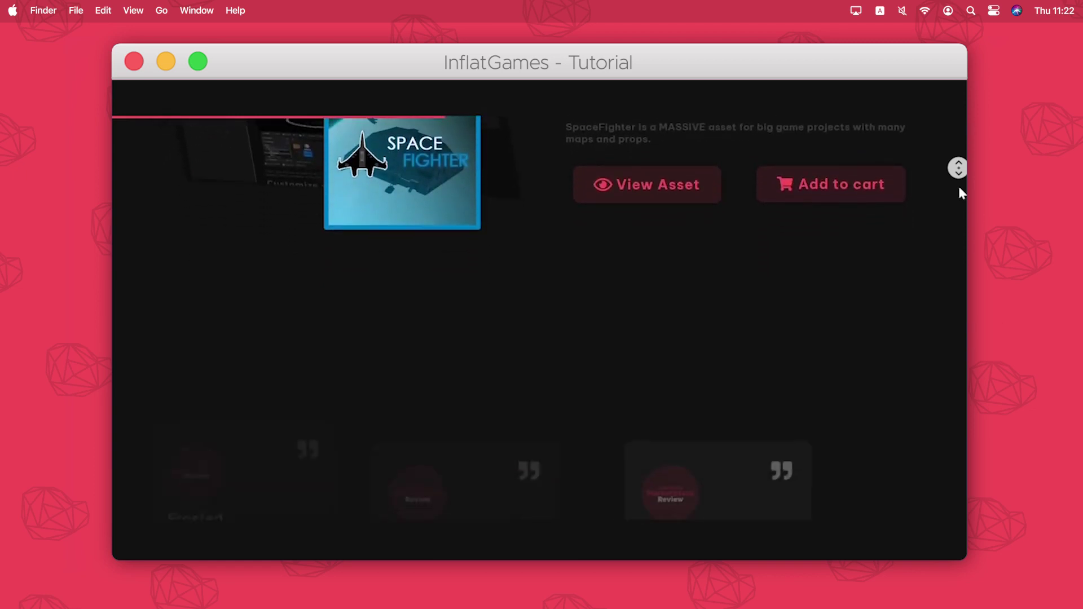
{"action": "scroll", "coordinate": [961, 192], "scroll_direction": "down", "scroll_amount": 8}
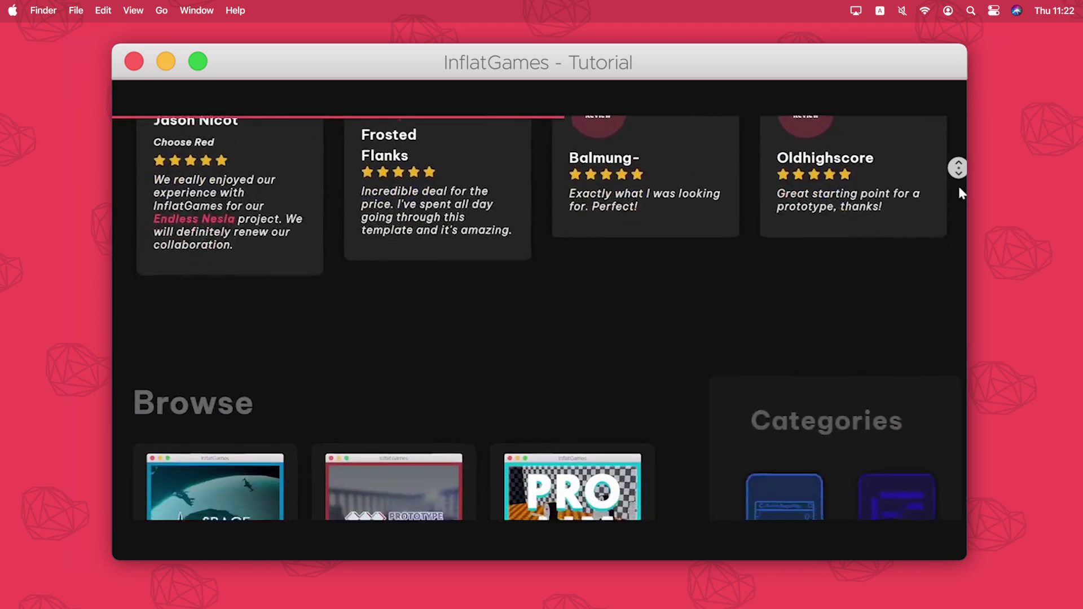
{"action": "scroll", "coordinate": [961, 193], "scroll_direction": "down", "scroll_amount": 8}
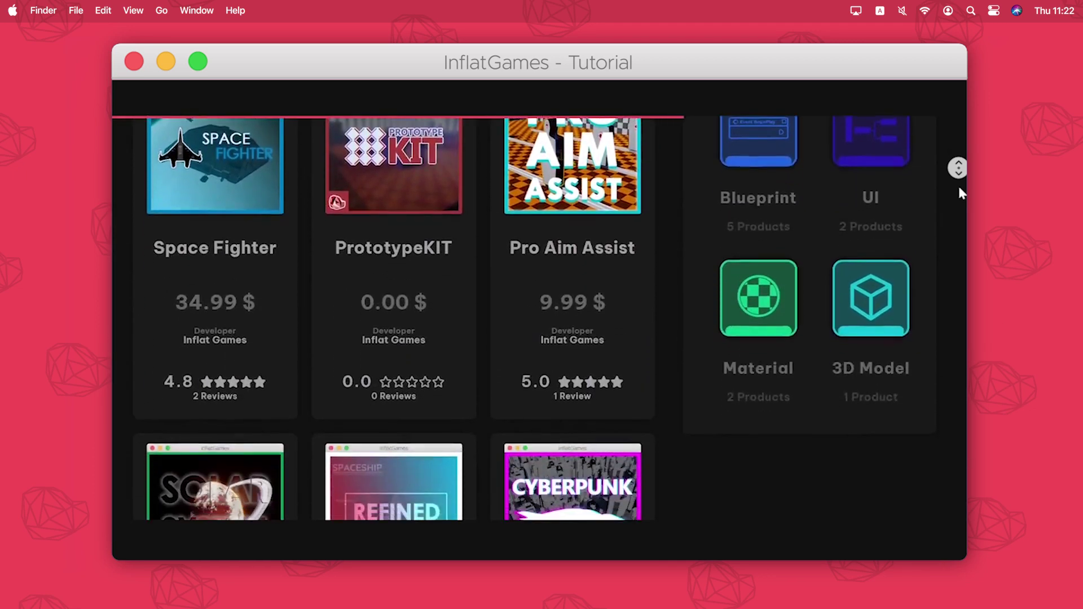
{"action": "scroll", "coordinate": [960, 192], "scroll_direction": "down", "scroll_amount": 4}
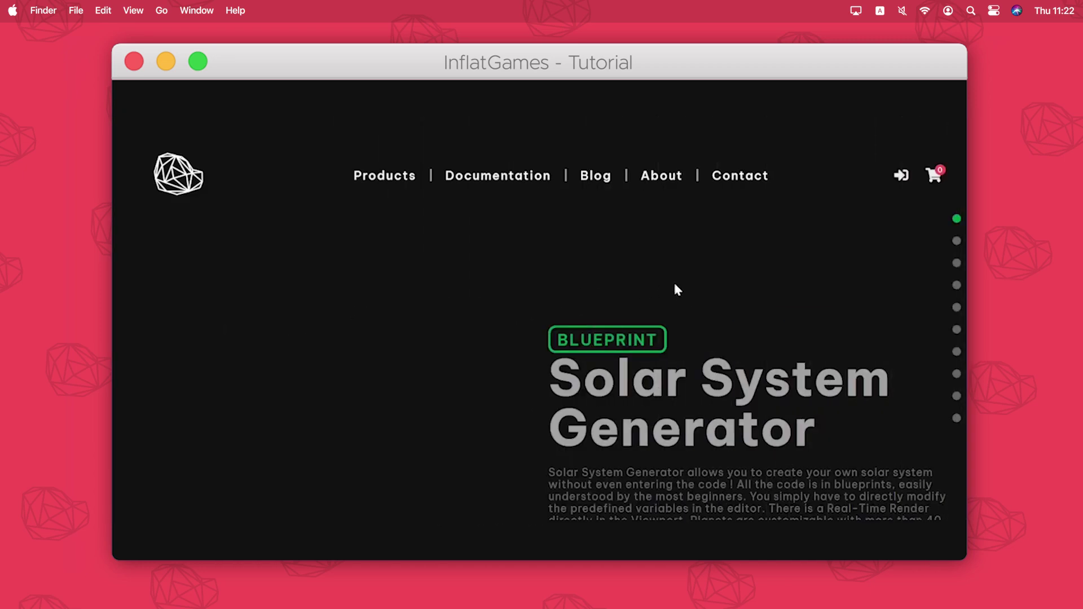
Examine the Solar System Generator product page, from its trailer and key features to the description and full feature list
{"action": "middle_click", "coordinate": [856, 251]}
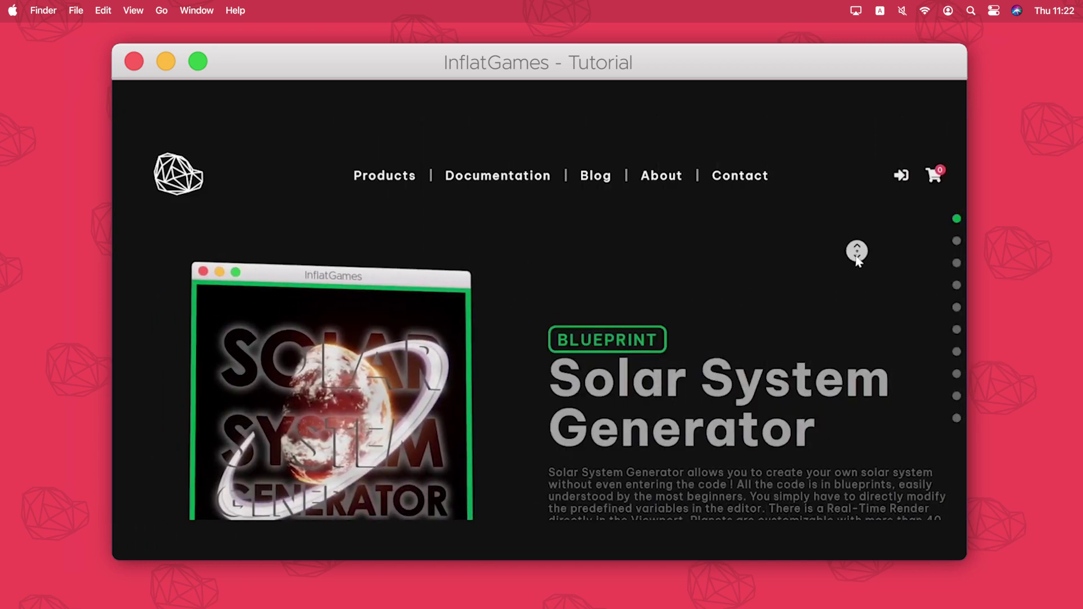
{"action": "scroll", "coordinate": [857, 262], "scroll_direction": "down", "scroll_amount": 5}
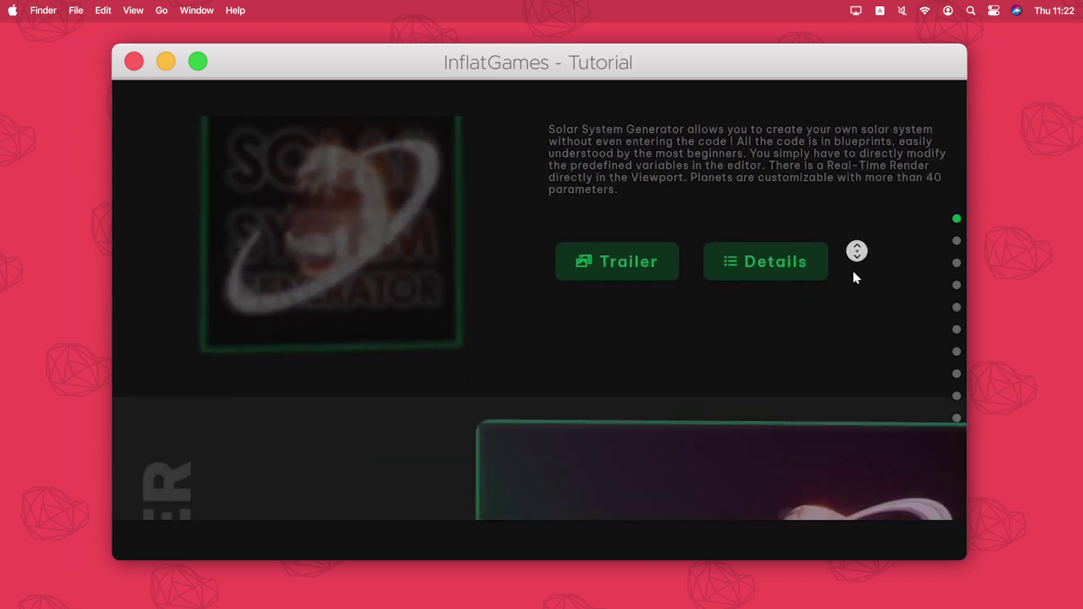
{"action": "scroll", "coordinate": [854, 274], "scroll_direction": "down", "scroll_amount": 5}
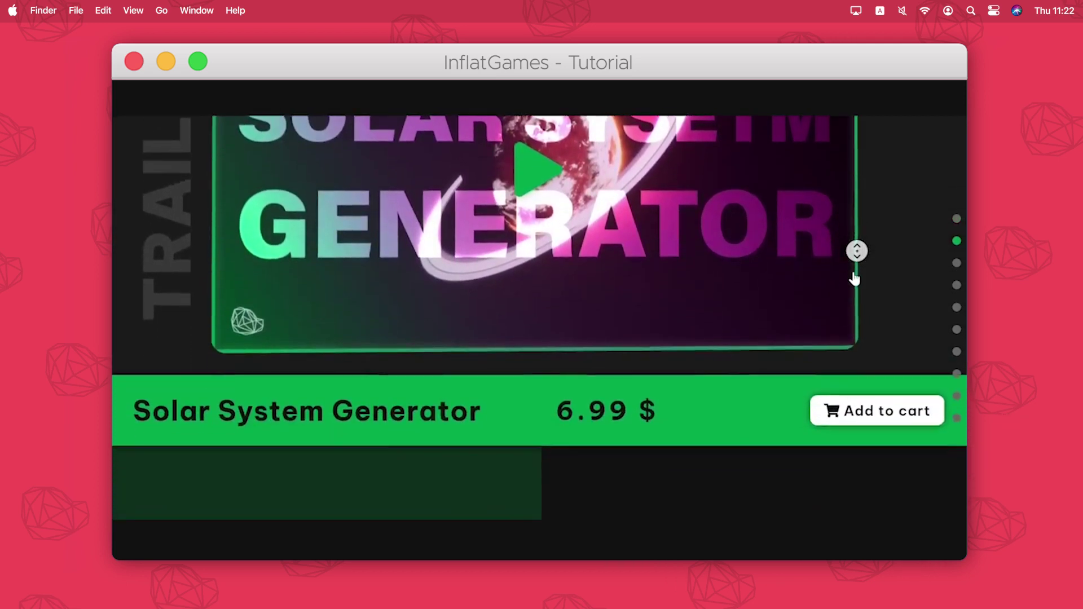
{"action": "scroll", "coordinate": [854, 277], "scroll_direction": "down", "scroll_amount": 5}
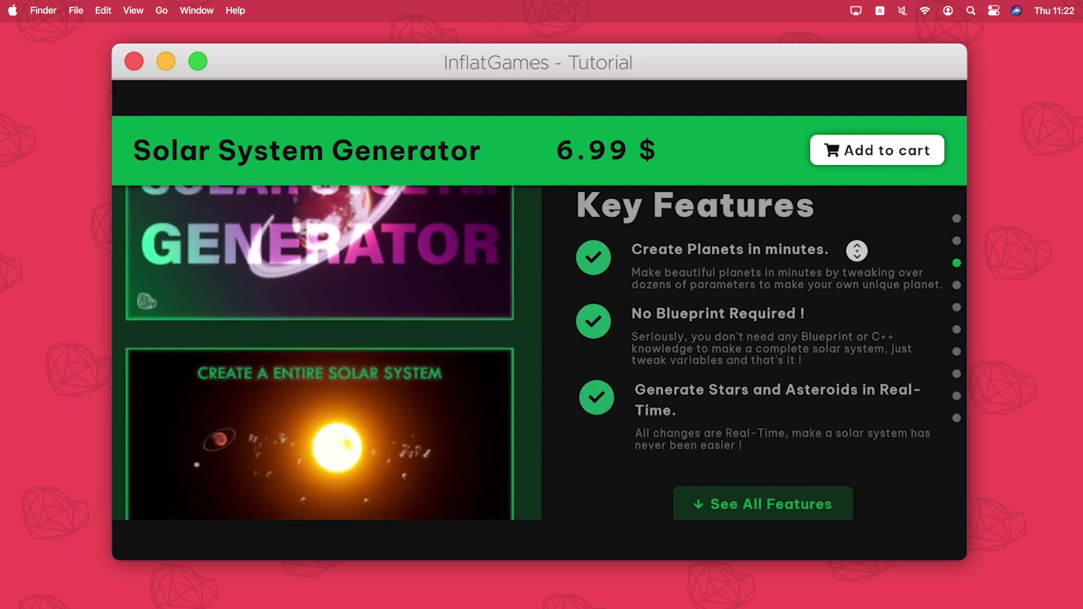
{"action": "scroll", "coordinate": [855, 276], "scroll_direction": "down", "scroll_amount": 5}
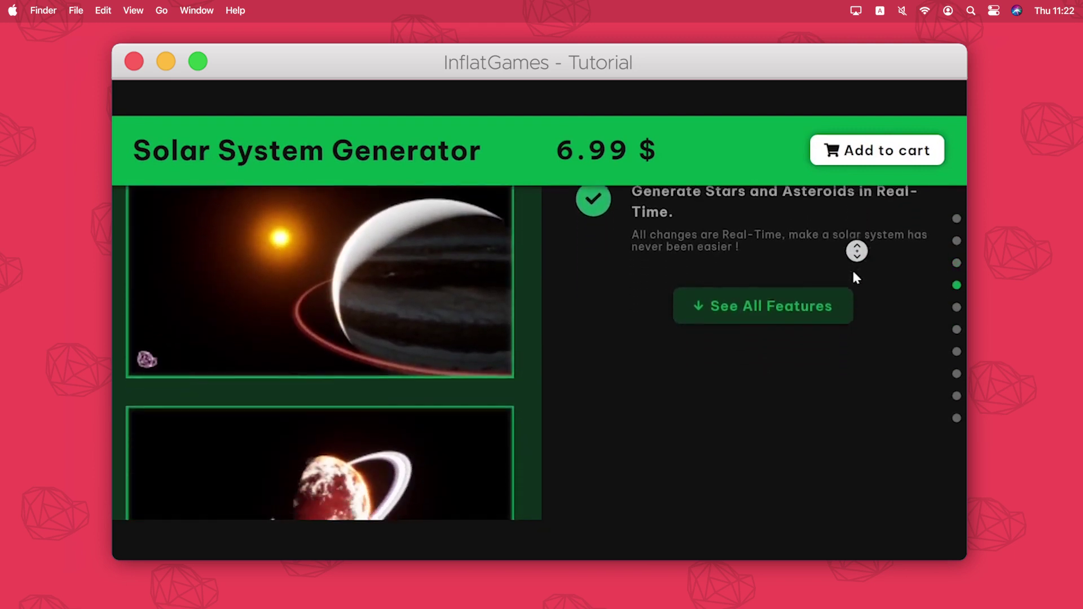
{"action": "scroll", "coordinate": [854, 278], "scroll_direction": "down", "scroll_amount": 5}
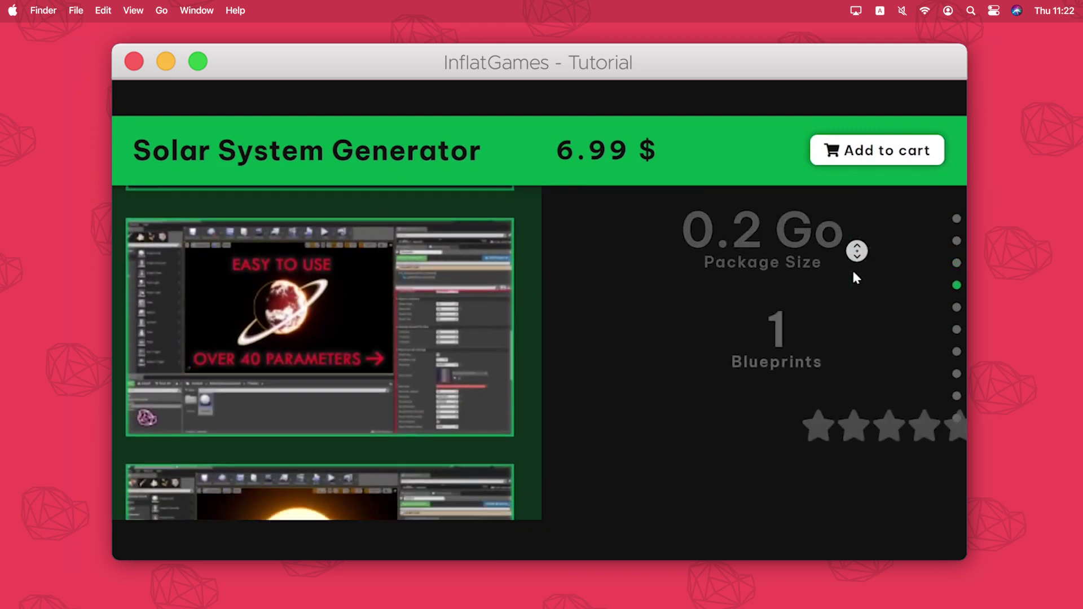
{"action": "scroll", "coordinate": [856, 277], "scroll_direction": "down", "scroll_amount": 1}
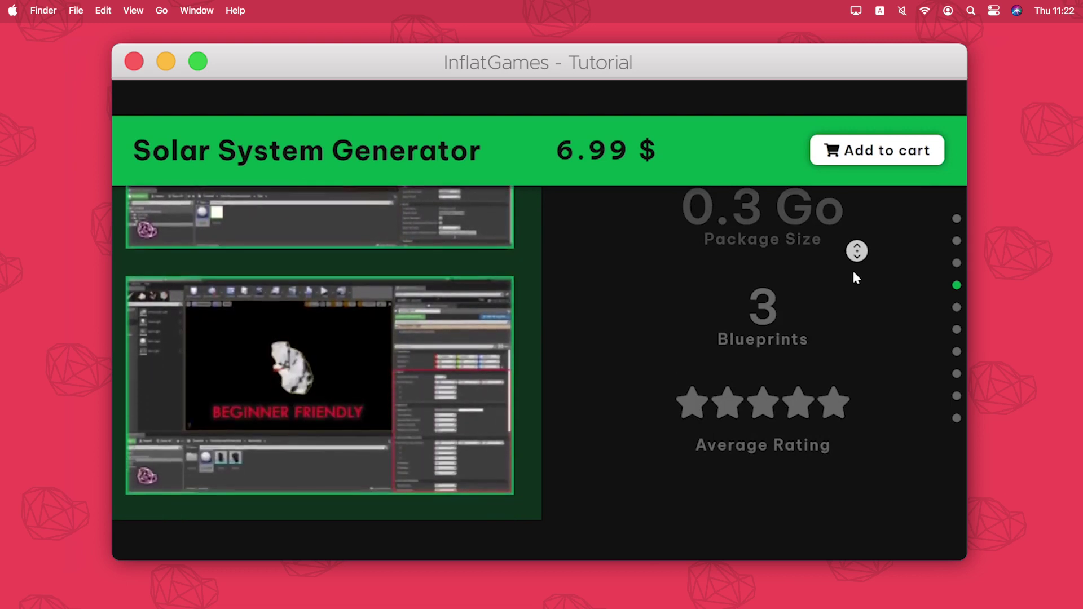
{"action": "scroll", "coordinate": [854, 273], "scroll_direction": "down", "scroll_amount": 2}
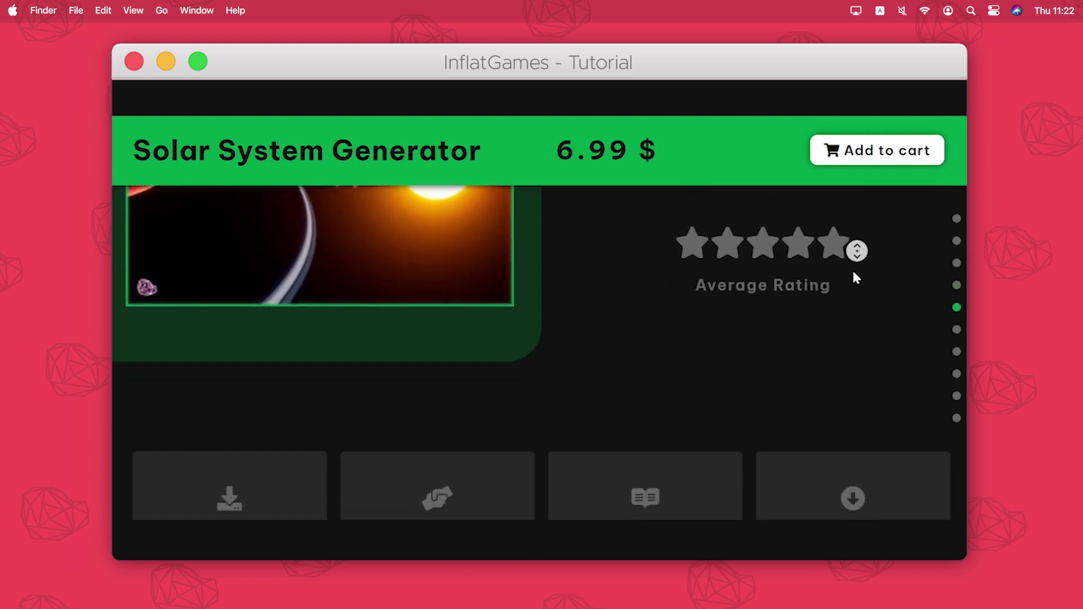
{"action": "scroll", "coordinate": [854, 273], "scroll_direction": "down", "scroll_amount": 2}
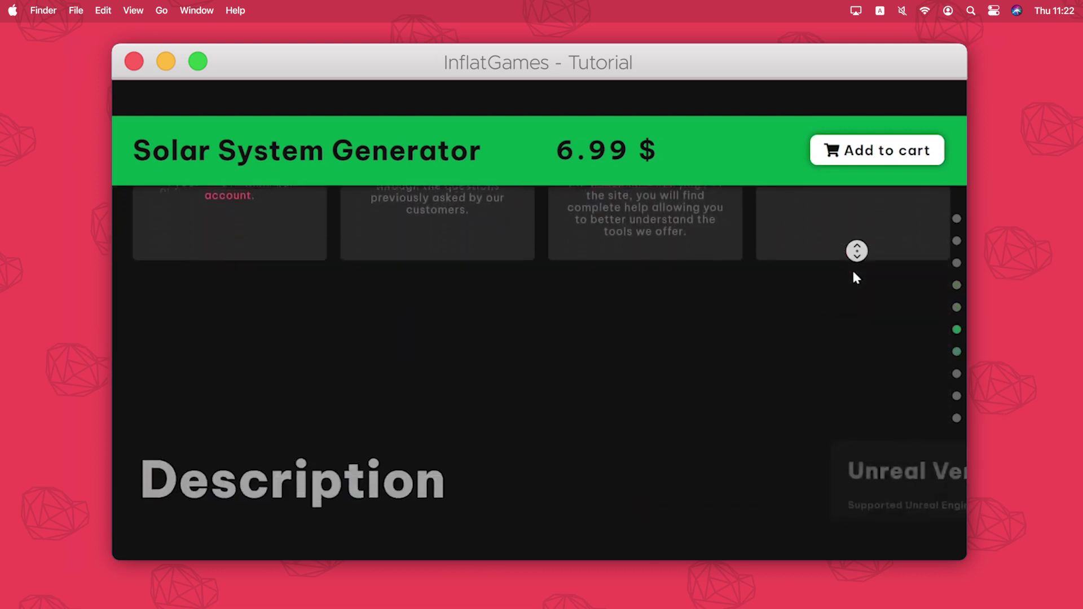
{"action": "scroll", "coordinate": [853, 273], "scroll_direction": "down", "scroll_amount": 3}
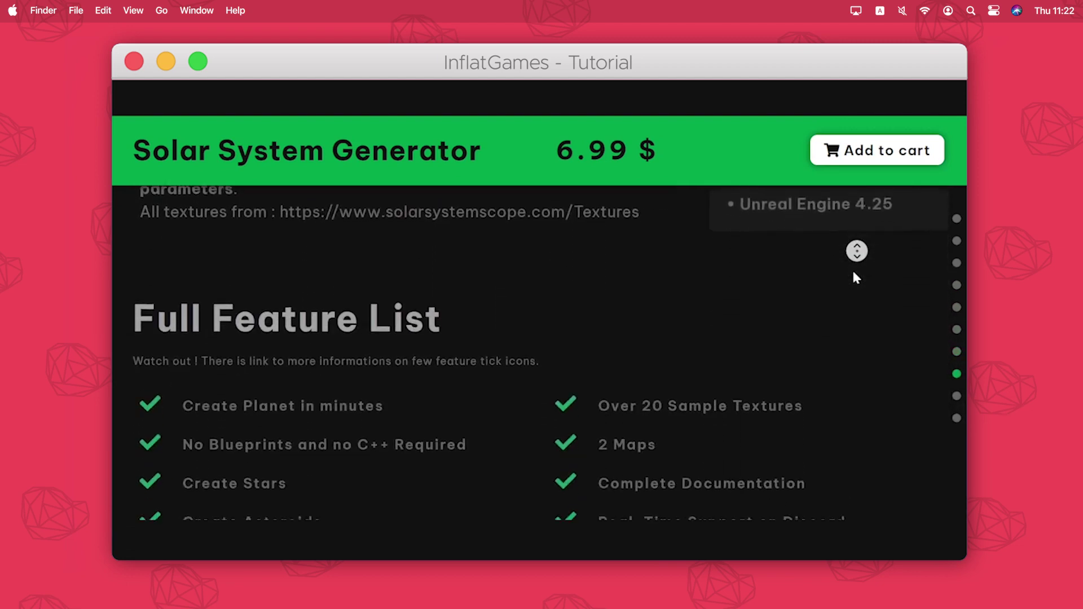
{"action": "scroll", "coordinate": [853, 273], "scroll_direction": "down", "scroll_amount": 3}
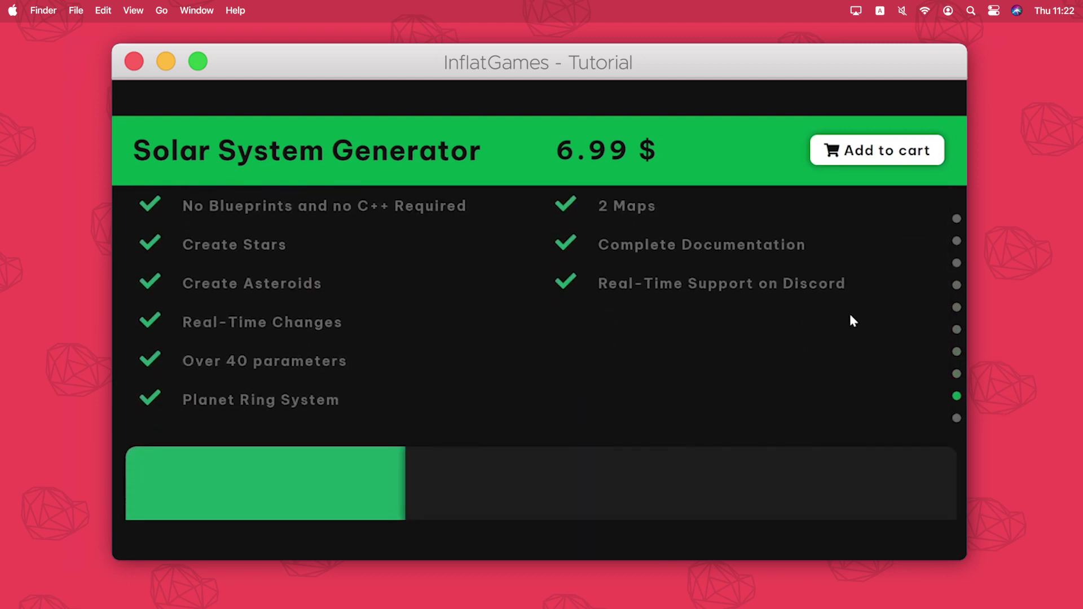
{"action": "middle_click", "coordinate": [836, 436]}
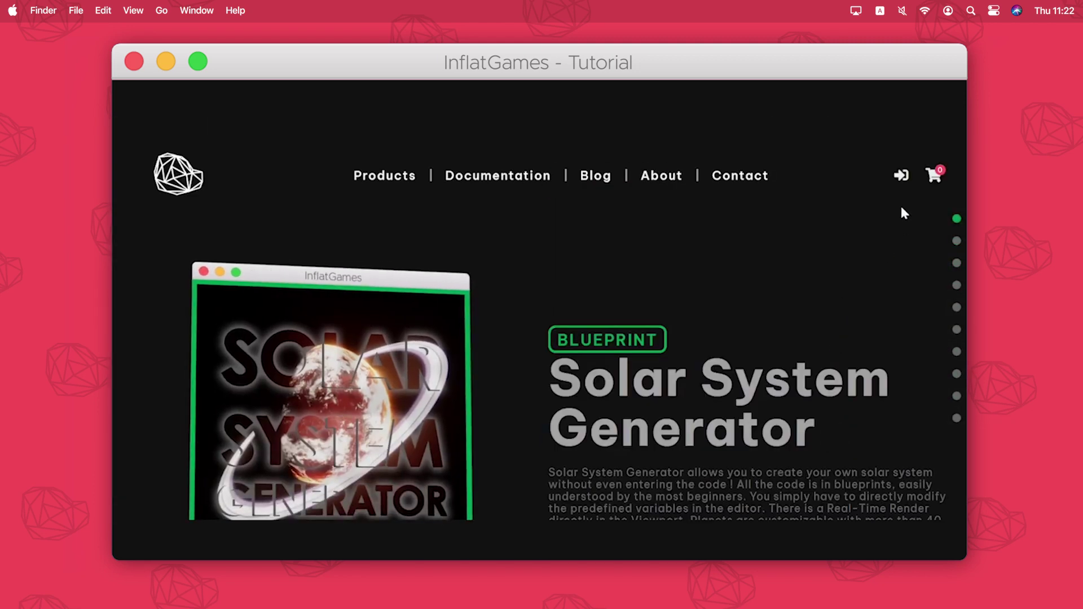
Log in to the InflatGames account by entering the account password
{"action": "left_click", "coordinate": [901, 177]}
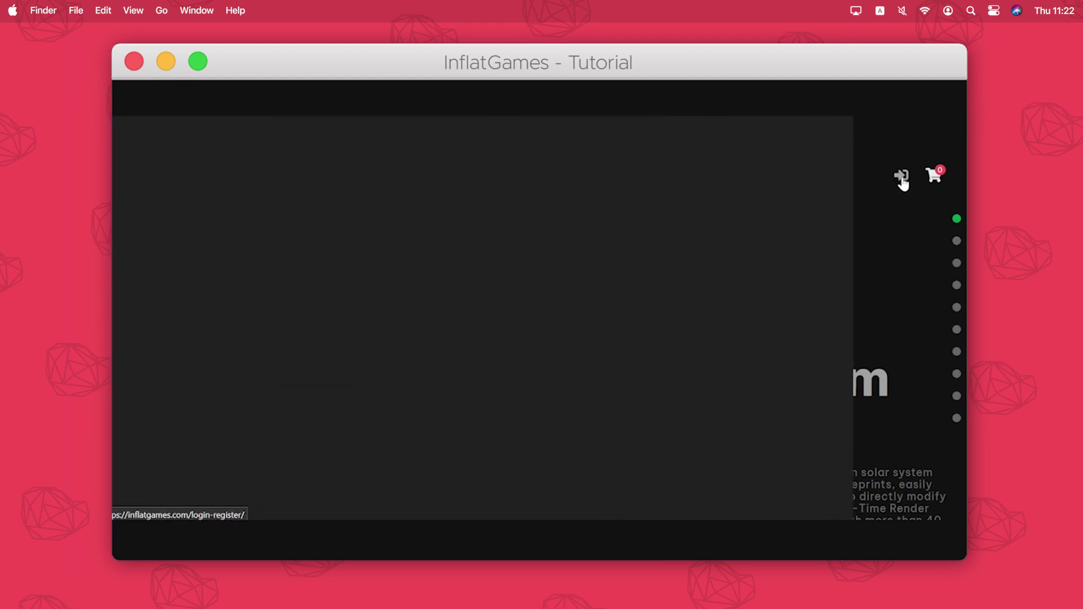
{"action": "left_click", "coordinate": [745, 289]}
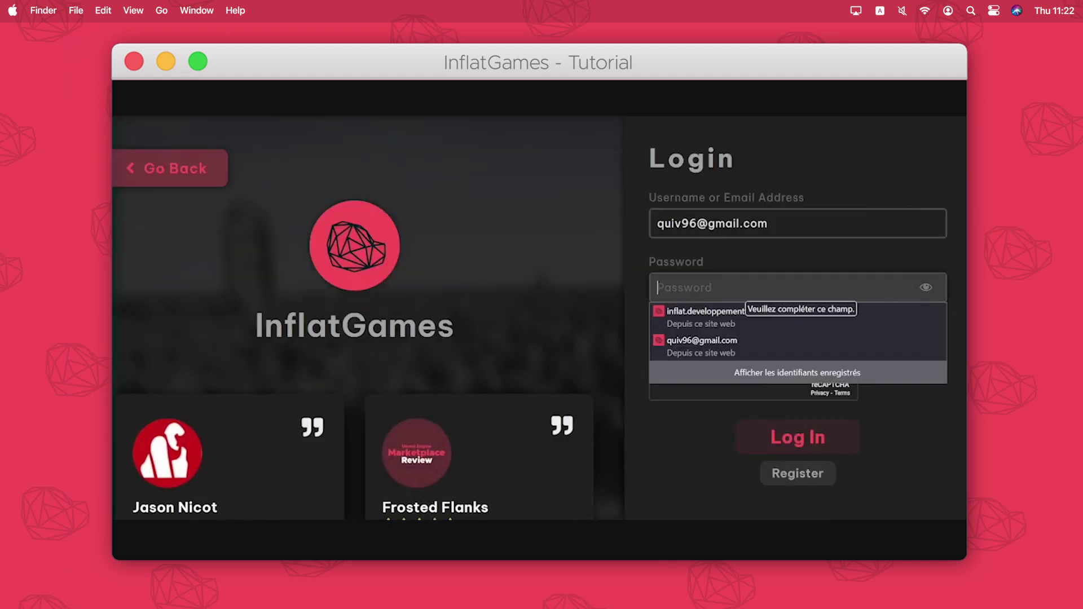
{"action": "type", "text": "******"}
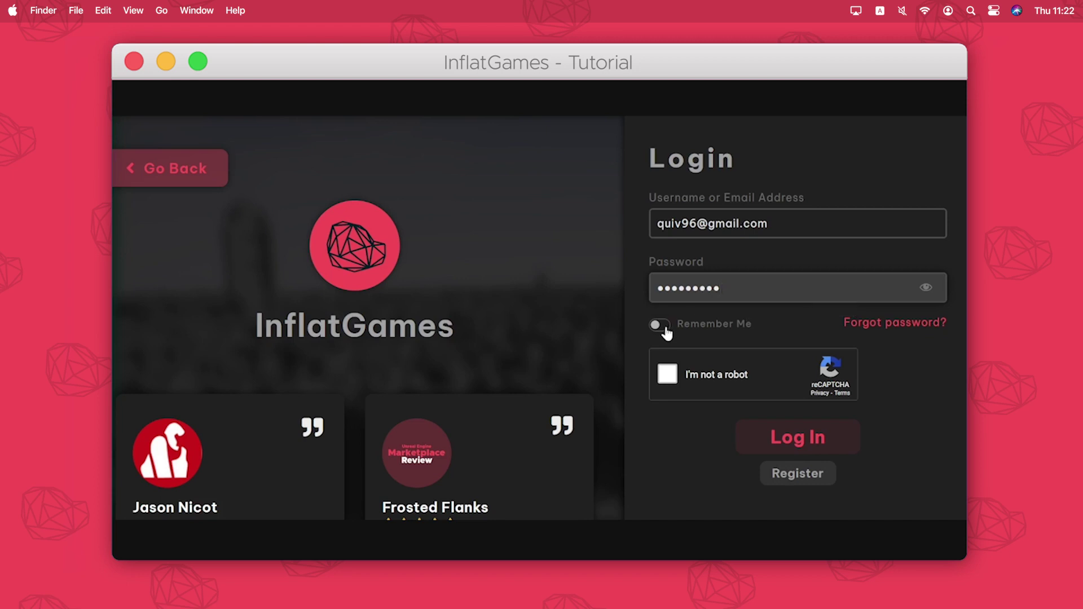
{"action": "left_click", "coordinate": [797, 438]}
{"action": "left_click", "coordinate": [955, 126]}
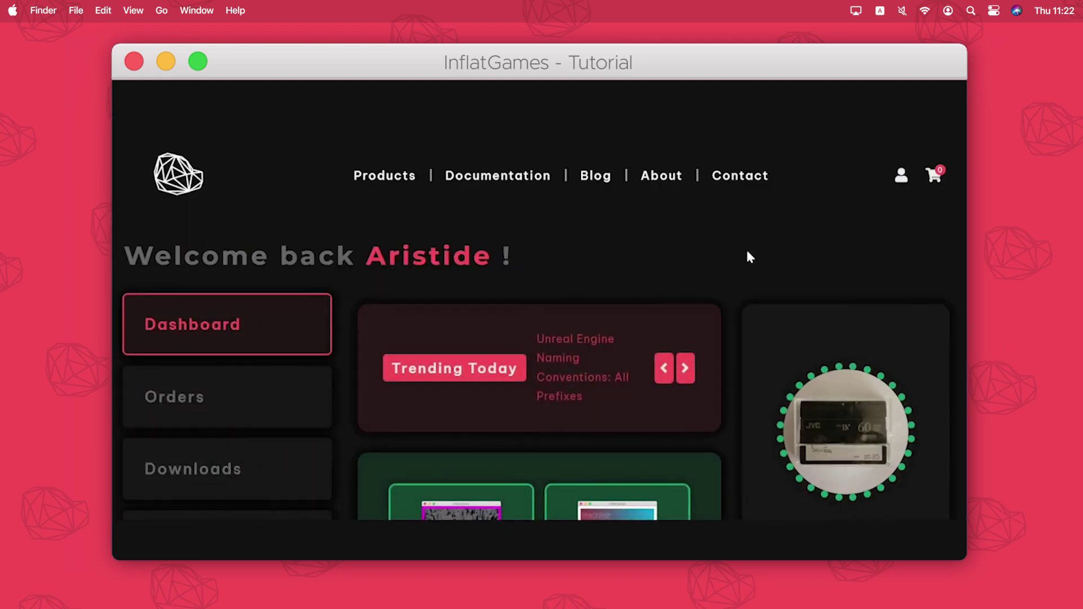
Download the Unreal Engine 5.0 version of Solar System Generator from the account's downloads
{"action": "left_click", "coordinate": [279, 472]}
{"action": "scroll", "coordinate": [964, 236], "scroll_direction": "down", "scroll_amount": 10}
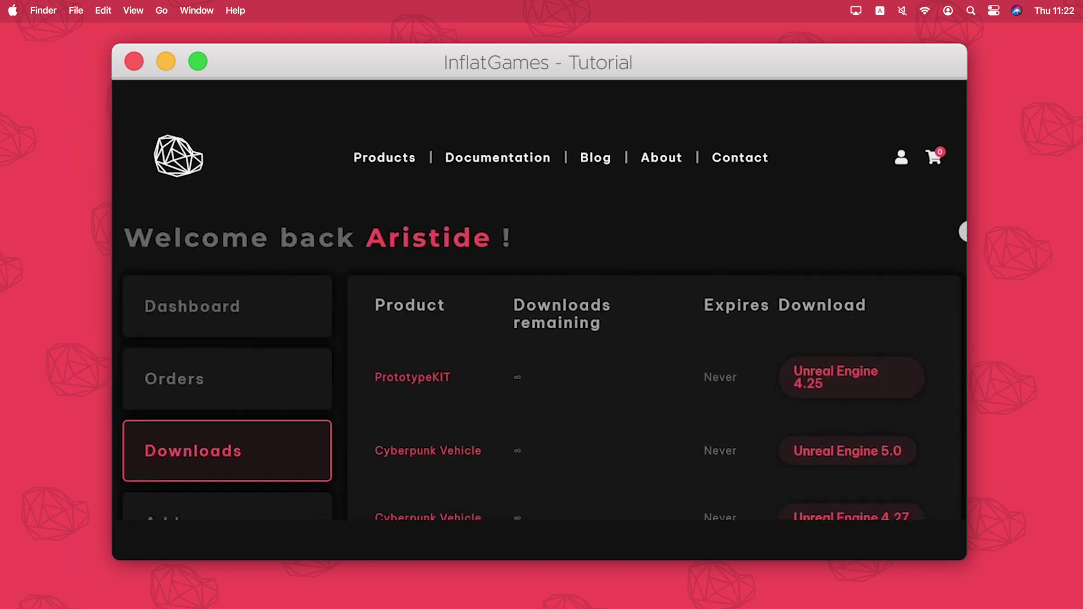
{"action": "scroll", "coordinate": [963, 231], "scroll_direction": "down", "scroll_amount": 9}
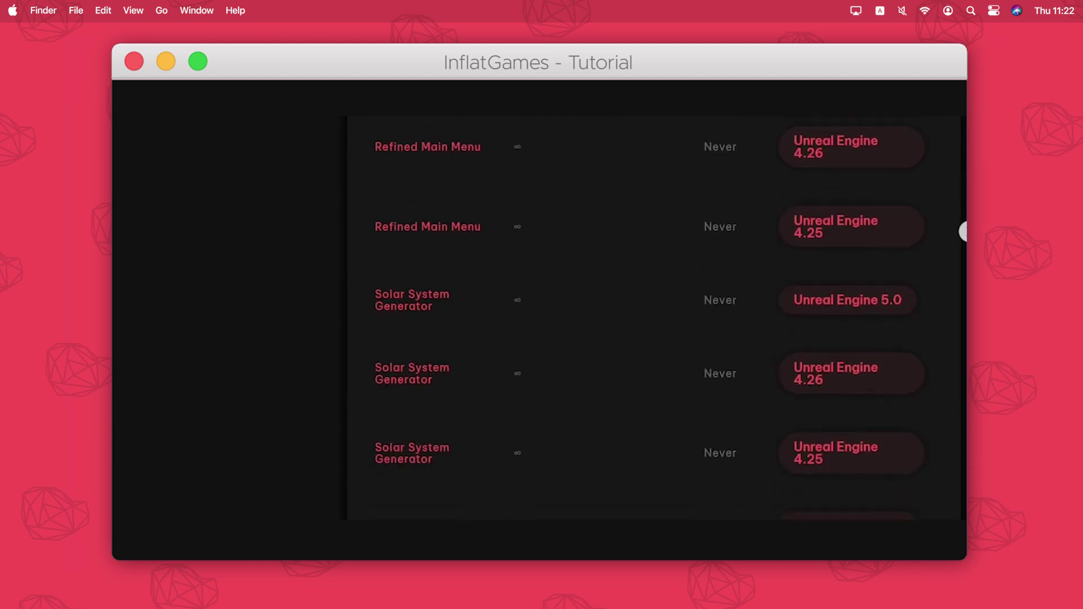
{"action": "scroll", "coordinate": [958, 277], "scroll_direction": "up", "scroll_amount": 5}
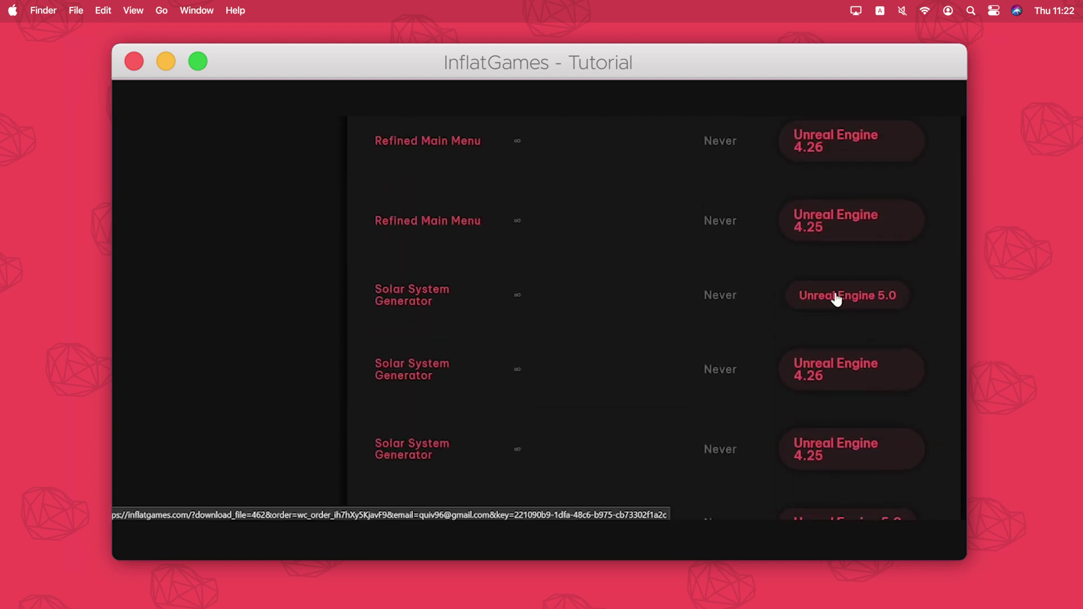
{"action": "left_click", "coordinate": [840, 298]}
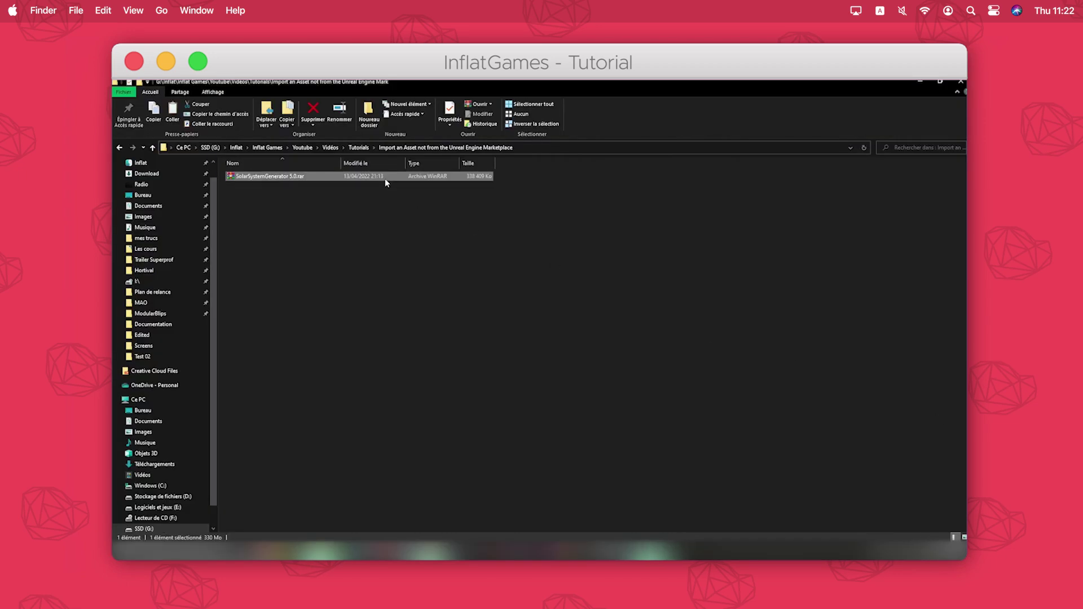
Extract SolarSystemGenerator 5.0.rar into its own folder and open the SolarSystemGenerator.uproject inside it in Unreal Engine
{"action": "right_click", "coordinate": [385, 178]}
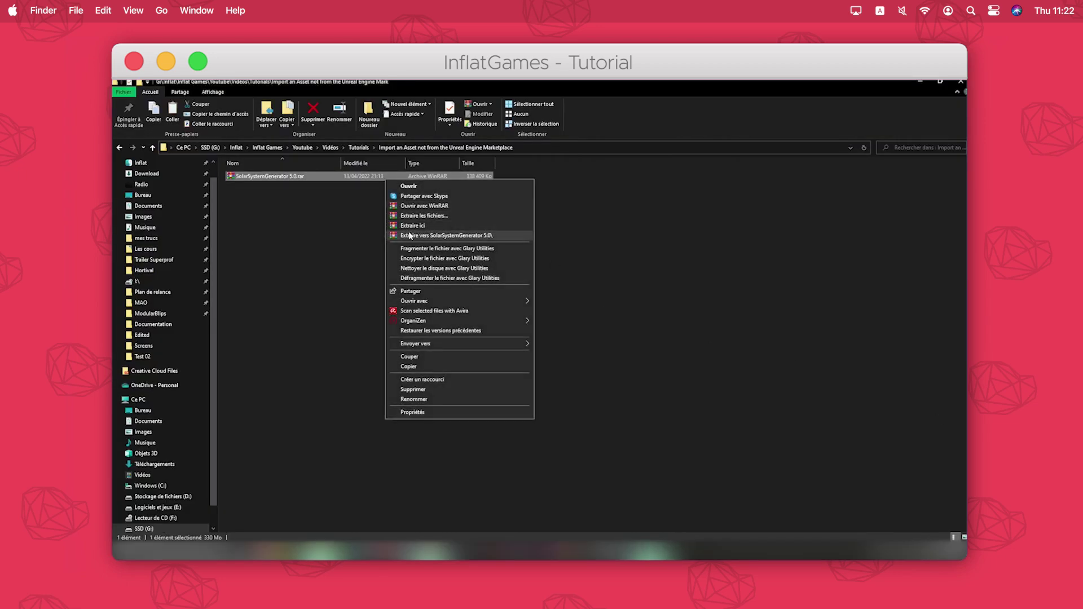
{"action": "left_click", "coordinate": [410, 235]}
{"action": "double_click", "coordinate": [337, 177]}
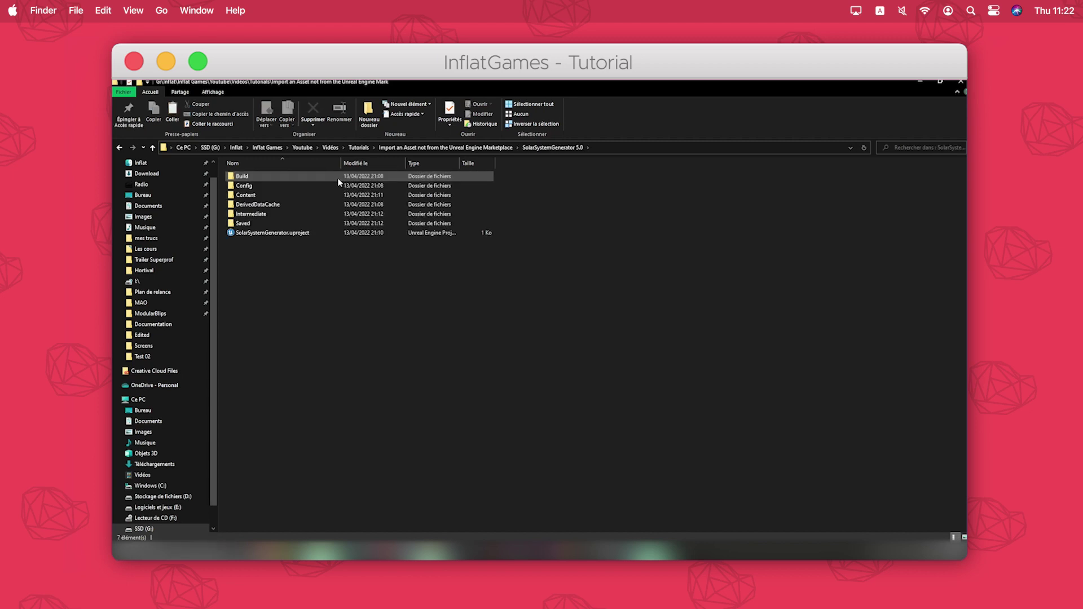
{"action": "left_click", "coordinate": [315, 234]}
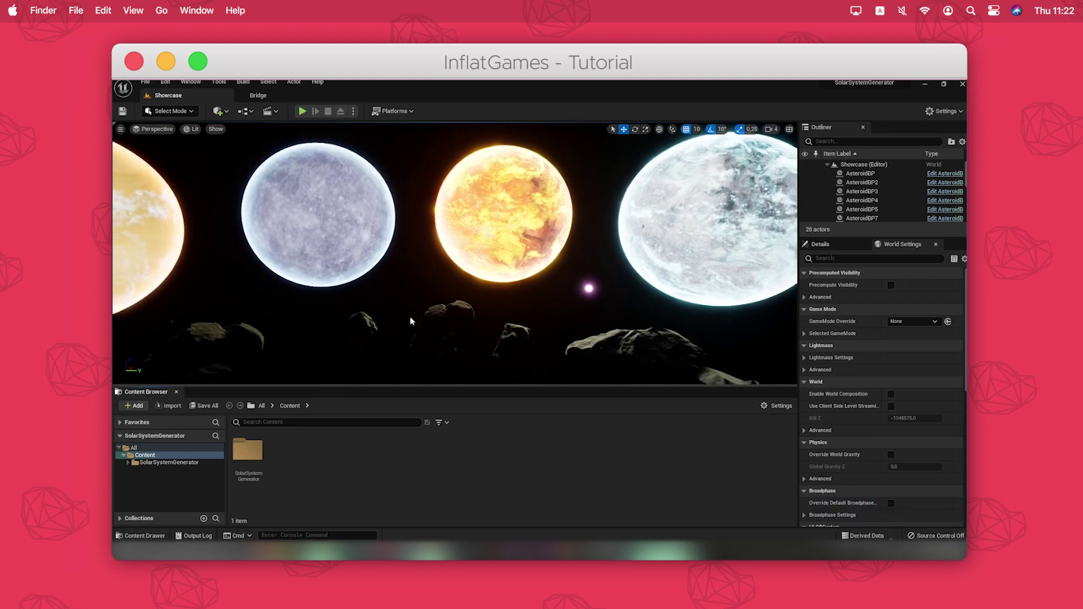
Create a new level from the Empty Level template
{"action": "right_click_drag", "start_coordinate": [410, 317], "coordinate": [121, 279]}
{"action": "right_click_drag", "start_coordinate": [384, 285], "coordinate": [369, 287]}
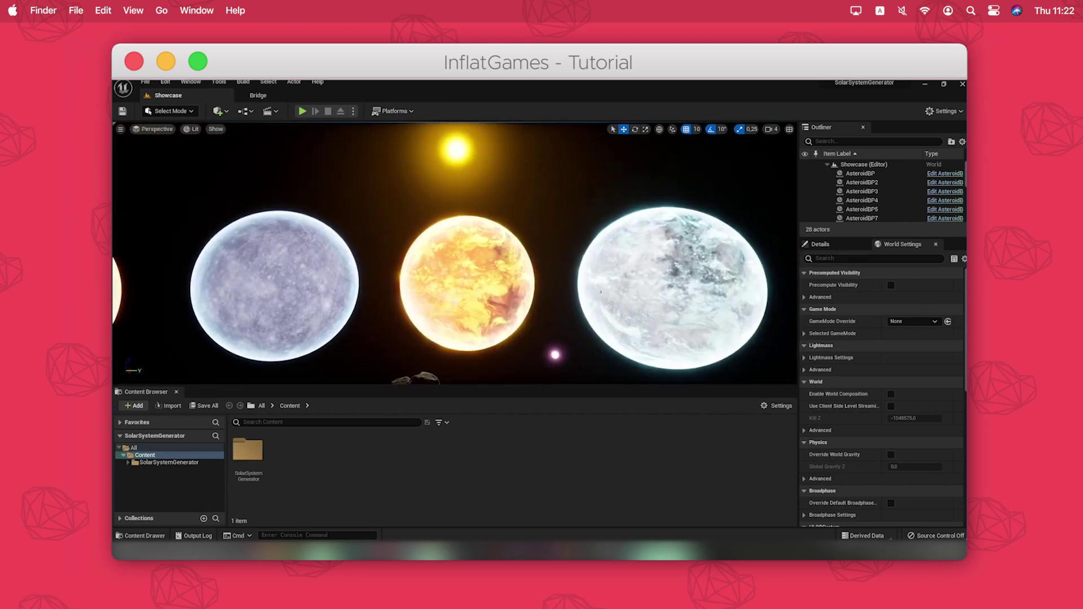
{"action": "left_click", "coordinate": [154, 82]}
{"action": "left_click", "coordinate": [164, 106]}
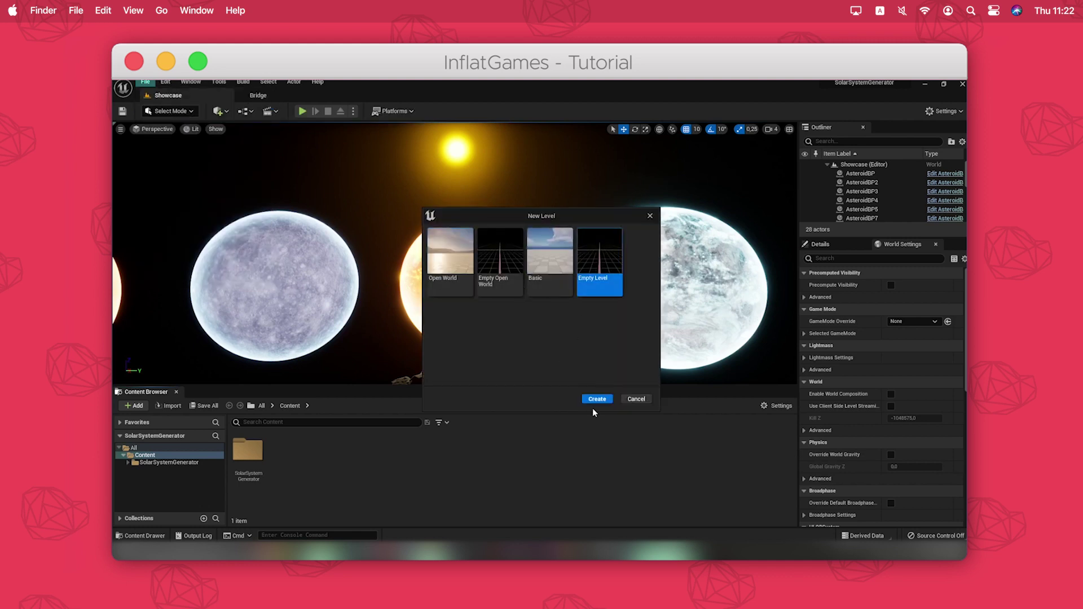
{"action": "left_click", "coordinate": [597, 401]}
Place the PlanetBP blueprint from the SolarSystemGenerator Planets folder in the middle of the empty level
{"action": "double_click", "coordinate": [253, 455]}
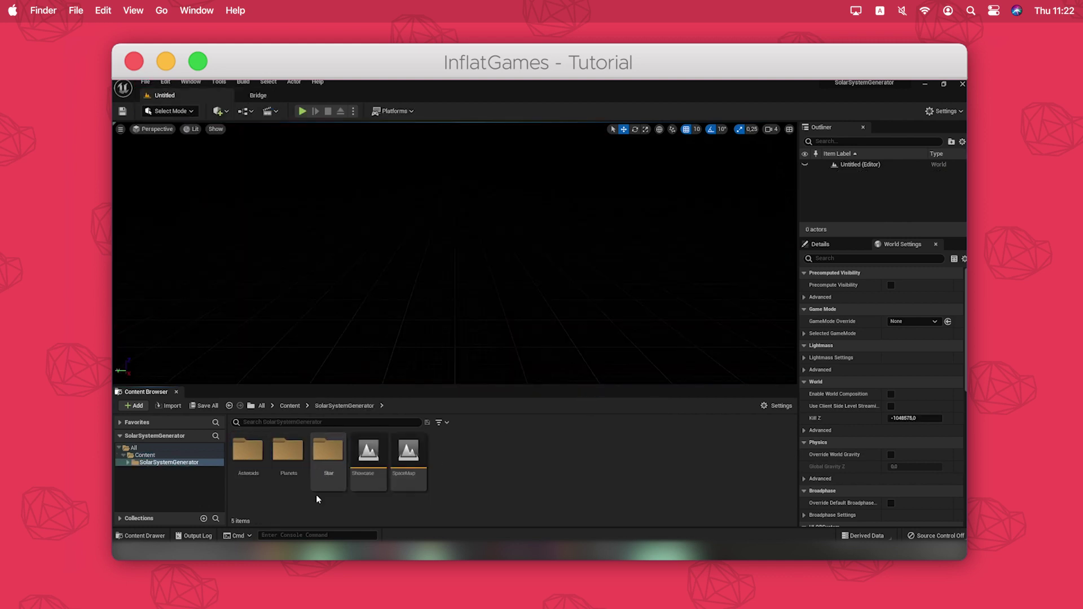
{"action": "double_click", "coordinate": [291, 468]}
{"action": "left_click_drag", "start_coordinate": [288, 451], "coordinate": [460, 286]}
{"action": "mouse_move", "coordinate": [548, 294]}
{"action": "right_mouse_down"}
{"action": "mouse_move", "coordinate": [549, 277]}
{"action": "mouse_move", "coordinate": [587, 294]}
{"action": "mouse_move", "coordinate": [549, 294]}
{"action": "right_mouse_up"}
Set the planet's Base Color Texture to T_Mars
{"action": "left_click", "coordinate": [822, 244]}
{"action": "scroll", "coordinate": [873, 428], "scroll_direction": "down", "scroll_amount": 2}
{"action": "left_click", "coordinate": [926, 399]}
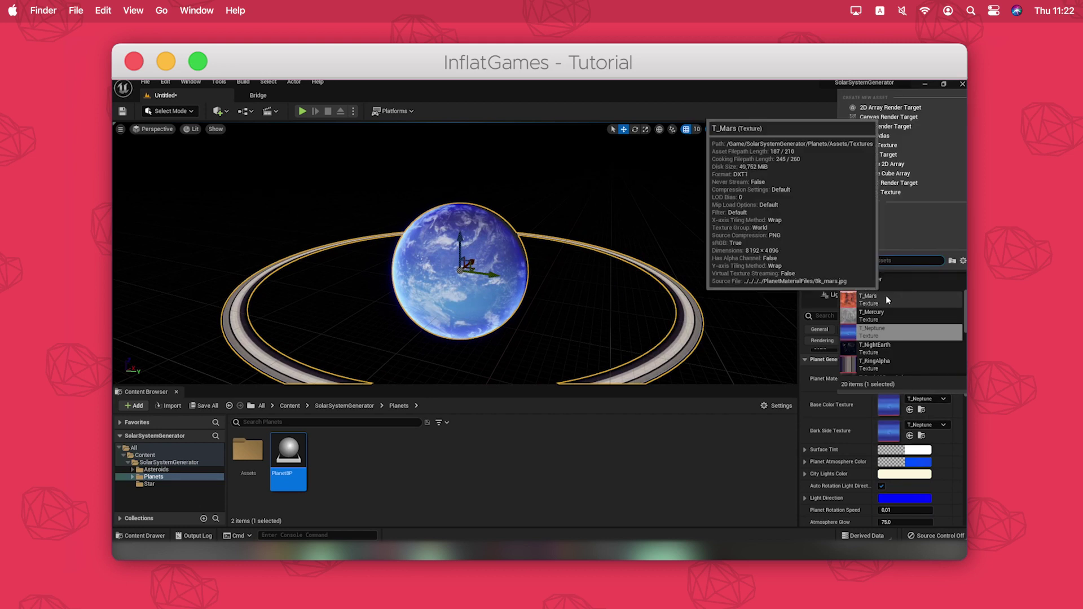
{"action": "left_click", "coordinate": [887, 299]}
Set the planet's Surface Tint to bright green and its Planet Atmosphere Color to a pale near-white
{"action": "left_click", "coordinate": [896, 450]}
{"action": "left_click_drag", "start_coordinate": [752, 421], "coordinate": [766, 388]}
{"action": "left_click", "coordinate": [831, 528]}
{"action": "left_click", "coordinate": [905, 462]}
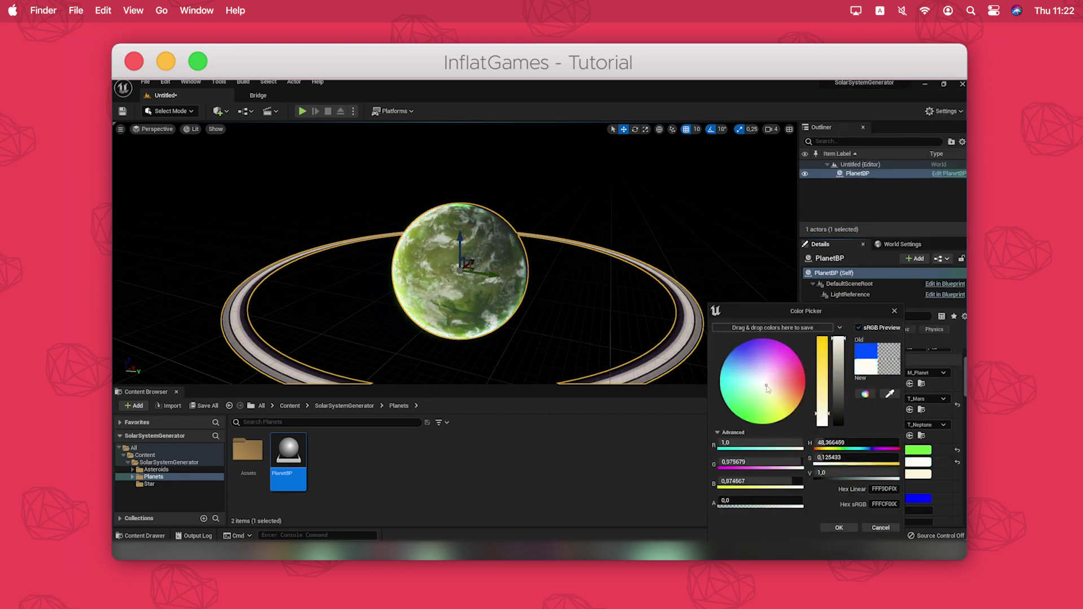
{"action": "left_click", "coordinate": [839, 528]}
Set the planet's Clouds Speed to 0 and raise its Clouds Amount to about 4.56
{"action": "scroll", "coordinate": [844, 429], "scroll_direction": "down", "scroll_amount": 3}
{"action": "scroll", "coordinate": [843, 429], "scroll_direction": "down", "scroll_amount": 1}
{"action": "left_click", "coordinate": [904, 418]}
{"action": "type", "text": "0"}
{"action": "key", "text": "Return"}
{"action": "left_click_drag", "start_coordinate": [901, 430], "coordinate": [902, 478]}
Turn off the Planet Ring and adjust the planet's atmosphere settings, with the base reflection at 0.008
{"action": "scroll", "coordinate": [849, 418], "scroll_direction": "down", "scroll_amount": 10}
{"action": "left_click", "coordinate": [881, 363]}
{"action": "scroll", "coordinate": [542, 270], "scroll_direction": "up", "scroll_amount": 4}
{"action": "scroll", "coordinate": [841, 401], "scroll_direction": "up", "scroll_amount": 15}
{"action": "mouse_move", "coordinate": [901, 489]}
{"action": "left_mouse_down"}
{"action": "mouse_move", "coordinate": [917, 489]}
{"action": "mouse_move", "coordinate": [902, 489]}
{"action": "left_mouse_up"}
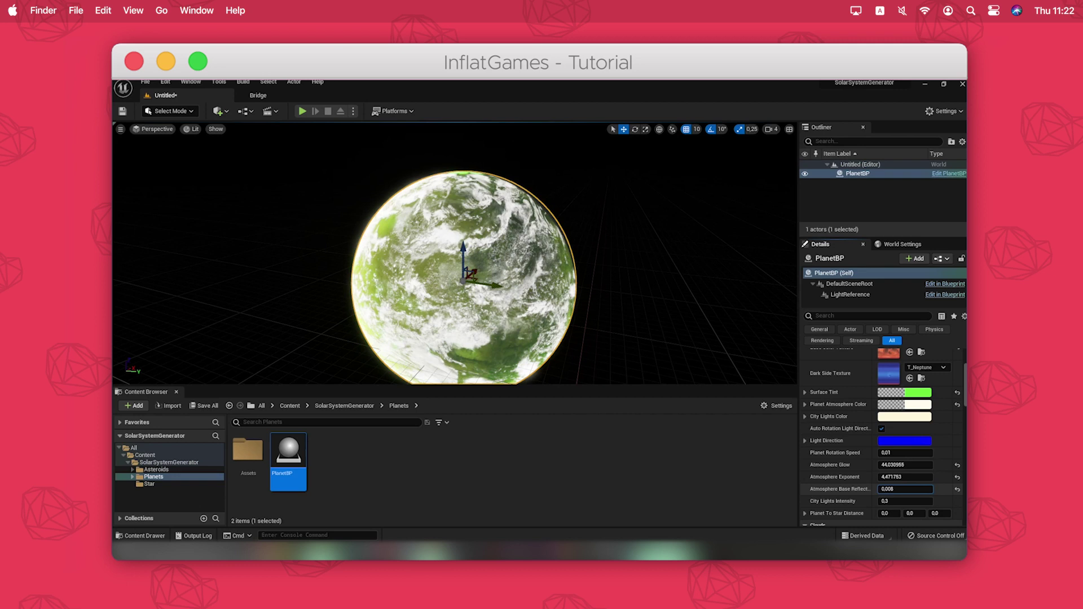
Set the planet's Dark Side Texture to T_Mars
{"action": "right_click_drag", "start_coordinate": [618, 337], "coordinate": [536, 337]}
{"action": "left_click", "coordinate": [926, 395]}
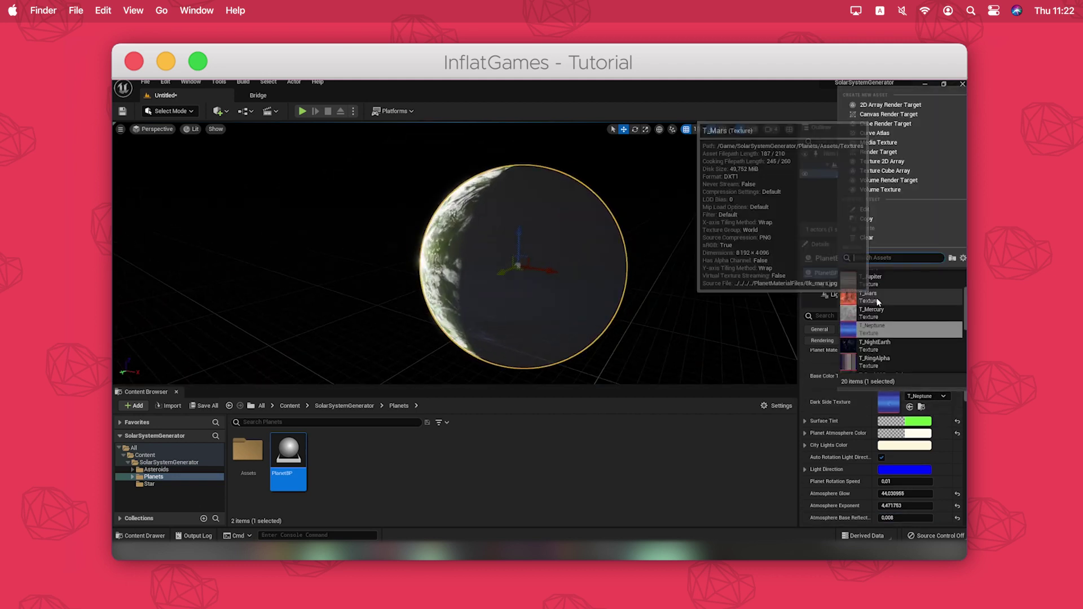
{"action": "left_click", "coordinate": [878, 299]}
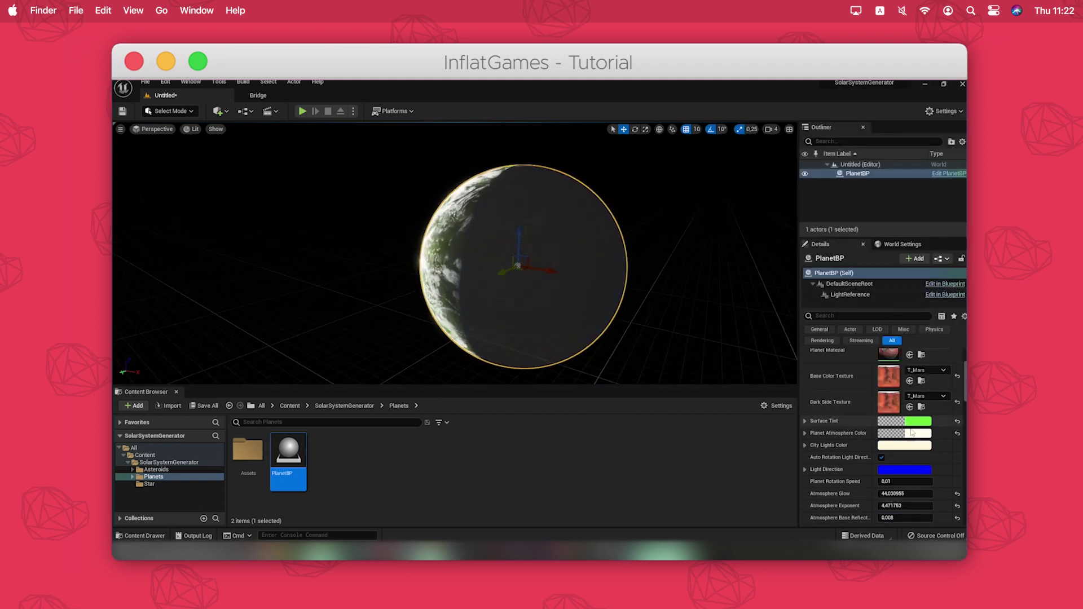
Set the City Lights Color to a saturated green
{"action": "scroll", "coordinate": [902, 434], "scroll_direction": "down", "scroll_amount": 3}
{"action": "left_click", "coordinate": [904, 402]}
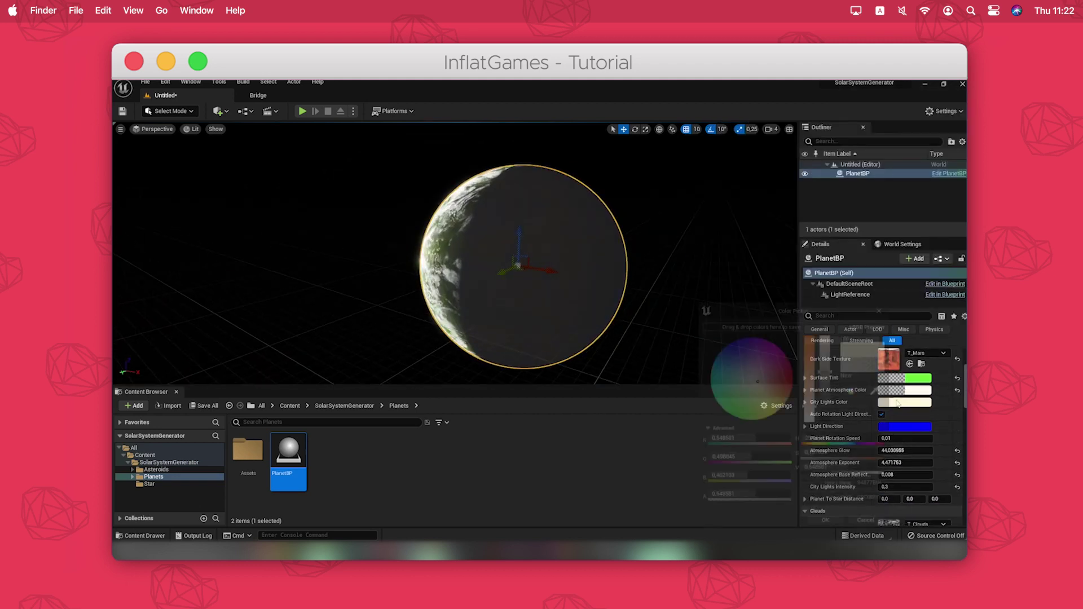
{"action": "left_click", "coordinate": [728, 416]}
{"action": "left_click", "coordinate": [828, 528]}
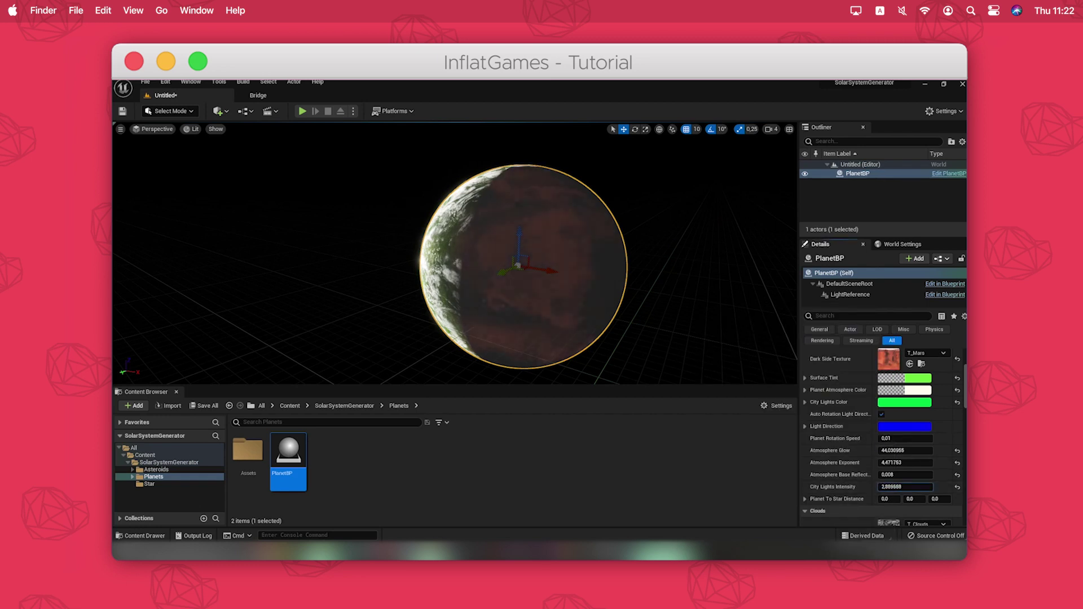
Set the City Lights Intensity to 0.3 and copy the Surface Tint color to the City Lights Color
{"action": "left_click_drag", "start_coordinate": [906, 486], "coordinate": [913, 487]}
{"action": "right_click_drag", "start_coordinate": [564, 338], "coordinate": [609, 333]}
{"action": "right_click", "coordinate": [846, 378]}
{"action": "left_click", "coordinate": [873, 423]}
{"action": "right_click", "coordinate": [862, 403]}
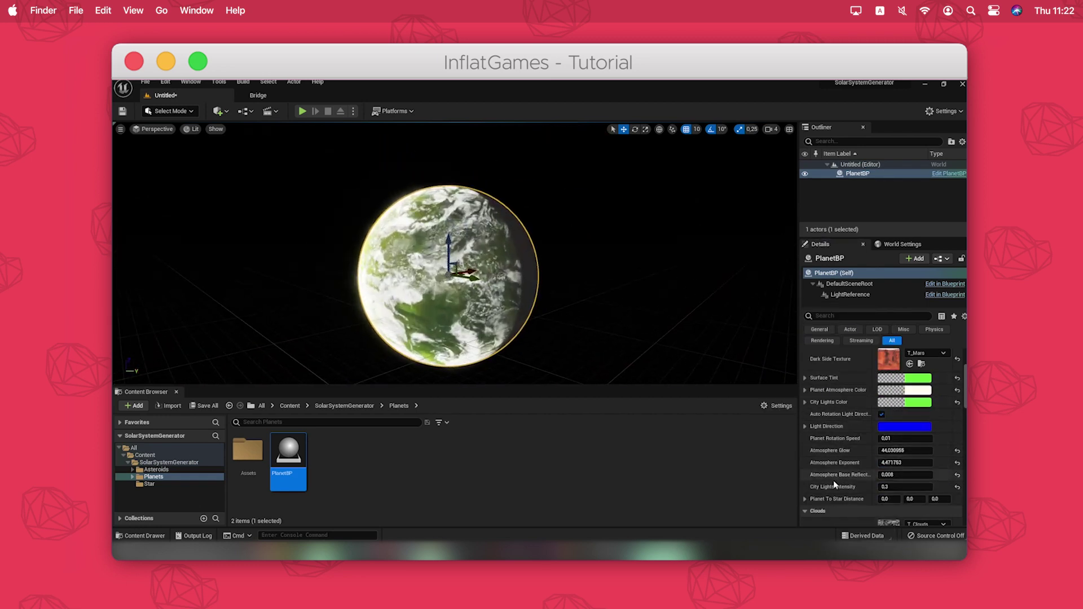
Turn the Planet Ring on in the ring settings
{"action": "scroll", "coordinate": [834, 480], "scroll_direction": "down", "scroll_amount": 5}
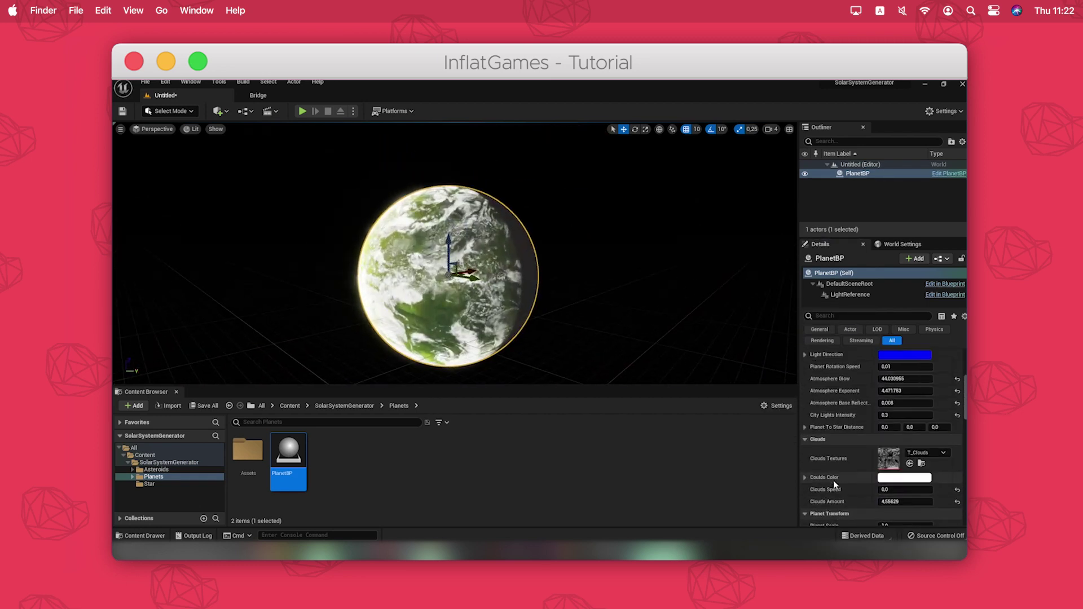
{"action": "scroll", "coordinate": [833, 479], "scroll_direction": "down", "scroll_amount": 5}
{"action": "left_click", "coordinate": [881, 448]}
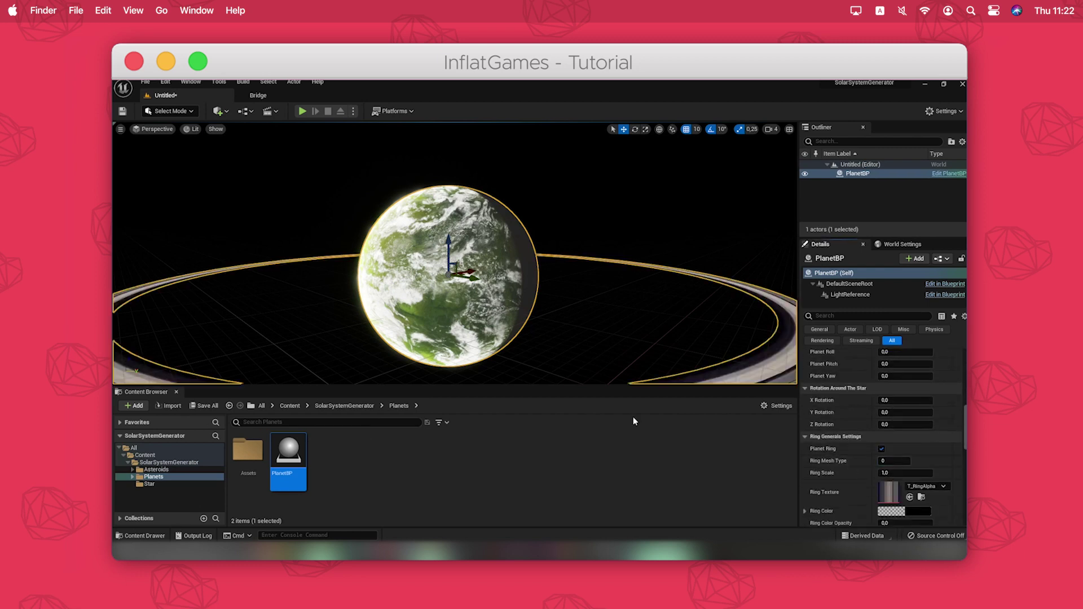
Hide the docked content browser so the viewport shows the whole planet and its ring
{"action": "left_click", "coordinate": [774, 405]}
{"action": "left_click", "coordinate": [768, 407]}
{"action": "left_click", "coordinate": [150, 536]}
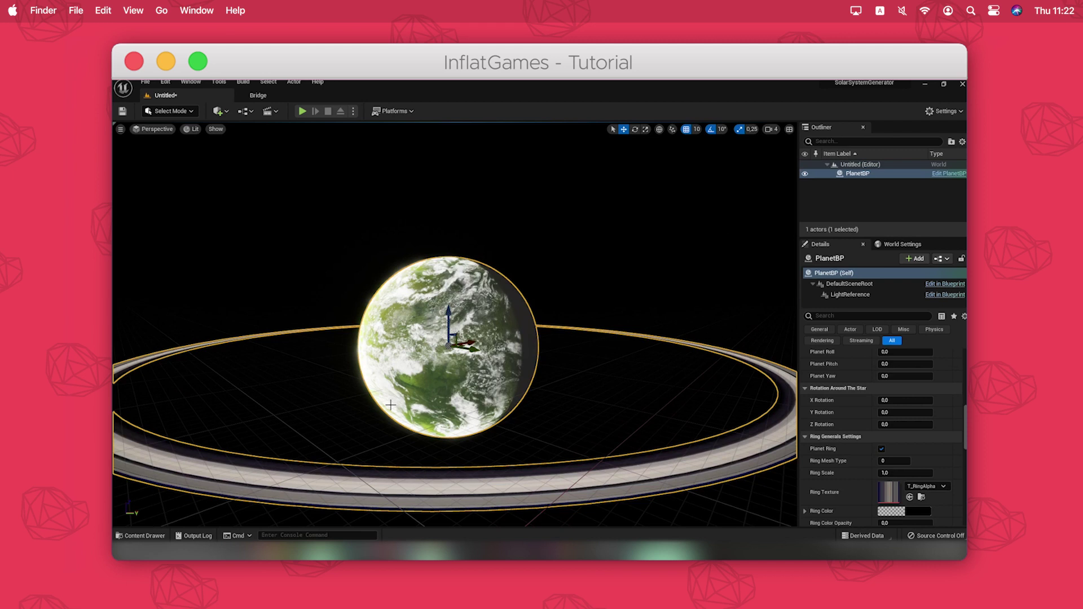
{"action": "right_click_drag", "start_coordinate": [564, 406], "coordinate": [556, 443]}
{"action": "scroll", "coordinate": [564, 406], "scroll_direction": "down", "scroll_amount": 3}
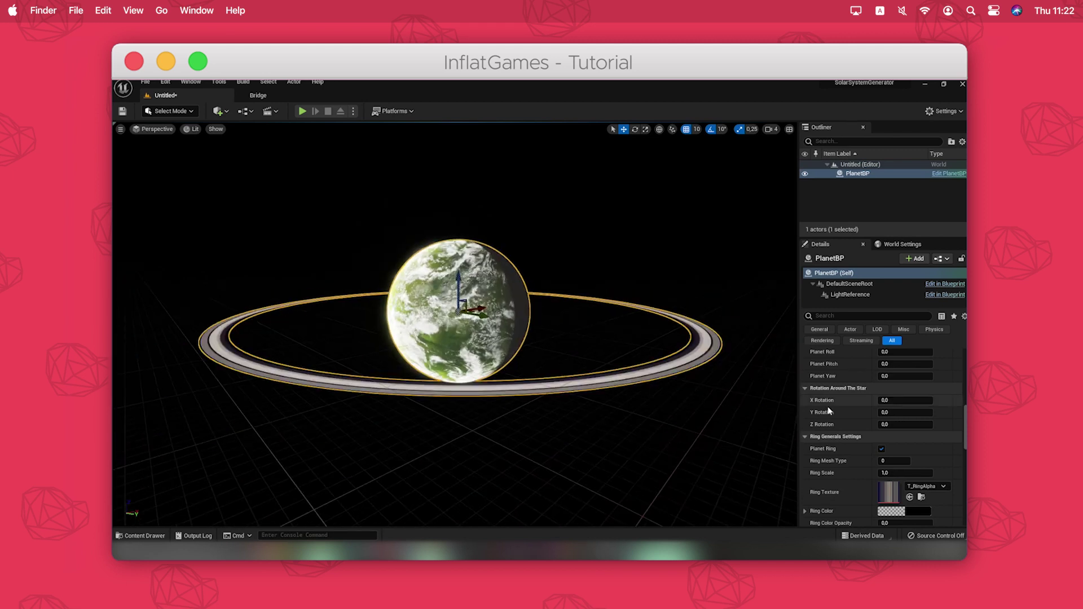
Change the Ring Mesh Type and pick a new Ring Color for the planet's ring
{"action": "left_click_drag", "start_coordinate": [894, 461], "coordinate": [898, 437]}
{"action": "scroll", "coordinate": [877, 485], "scroll_direction": "down", "scroll_amount": 1}
{"action": "left_click", "coordinate": [883, 483]}
{"action": "left_click", "coordinate": [716, 345]}
{"action": "left_click", "coordinate": [815, 400]}
{"action": "left_click", "coordinate": [714, 416]}
{"action": "left_click", "coordinate": [810, 526]}
Tilt the ring diagonally around the planet, shrink it to a smaller, dimmer ring, and deselect the planet
{"action": "scroll", "coordinate": [889, 474], "scroll_direction": "down", "scroll_amount": 2}
{"action": "left_click_drag", "start_coordinate": [891, 449], "coordinate": [925, 489]}
{"action": "scroll", "coordinate": [905, 488], "scroll_direction": "down", "scroll_amount": 4}
{"action": "scroll", "coordinate": [904, 489], "scroll_direction": "up", "scroll_amount": 7}
{"action": "left_click_drag", "start_coordinate": [895, 418], "coordinate": [885, 418]}
{"action": "left_click_drag", "start_coordinate": [904, 430], "coordinate": [891, 430]}
{"action": "left_click", "coordinate": [685, 325]}
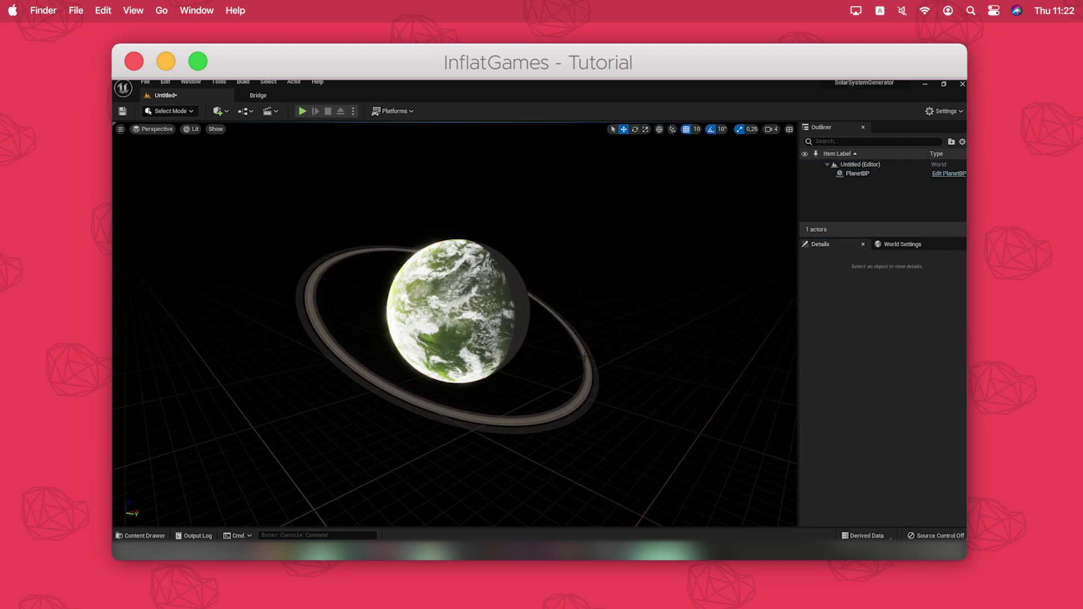
Change the planet's Light Direction to a cyan value so the light falls on its opposite side
{"action": "left_click", "coordinate": [479, 333]}
{"action": "scroll", "coordinate": [829, 427], "scroll_direction": "up", "scroll_amount": 10}
{"action": "left_click", "coordinate": [901, 455]}
{"action": "left_click_drag", "start_coordinate": [815, 311], "coordinate": [708, 277]}
{"action": "left_click_drag", "start_coordinate": [663, 322], "coordinate": [661, 388]}
{"action": "left_click_drag", "start_coordinate": [672, 277], "coordinate": [796, 273]}
{"action": "left_click_drag", "start_coordinate": [774, 361], "coordinate": [726, 333]}
{"action": "left_click", "coordinate": [845, 489]}
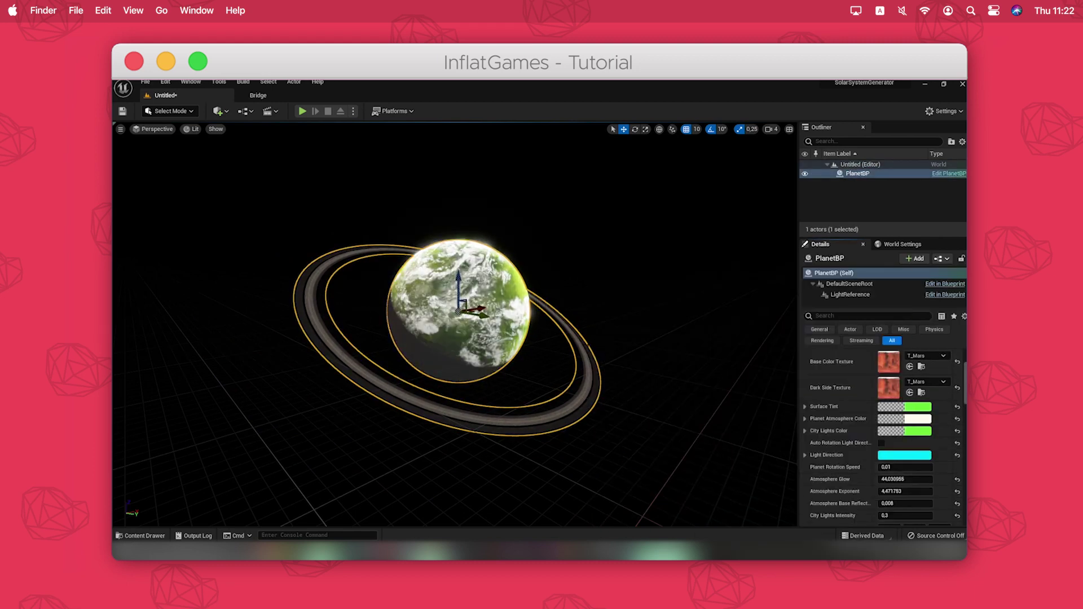
{"action": "scroll", "coordinate": [891, 450], "scroll_direction": "up", "scroll_amount": 3}
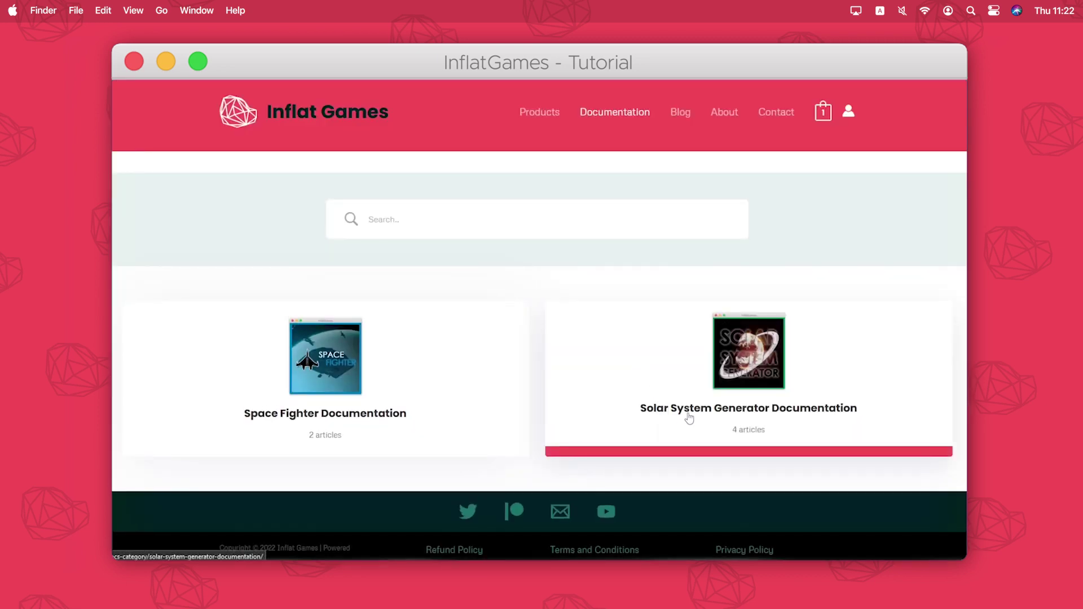
In the InflatGames website's Solar System Generator documentation, read the Install Solar System Generator article and open the Make a Star article
{"action": "left_click", "coordinate": [707, 424]}
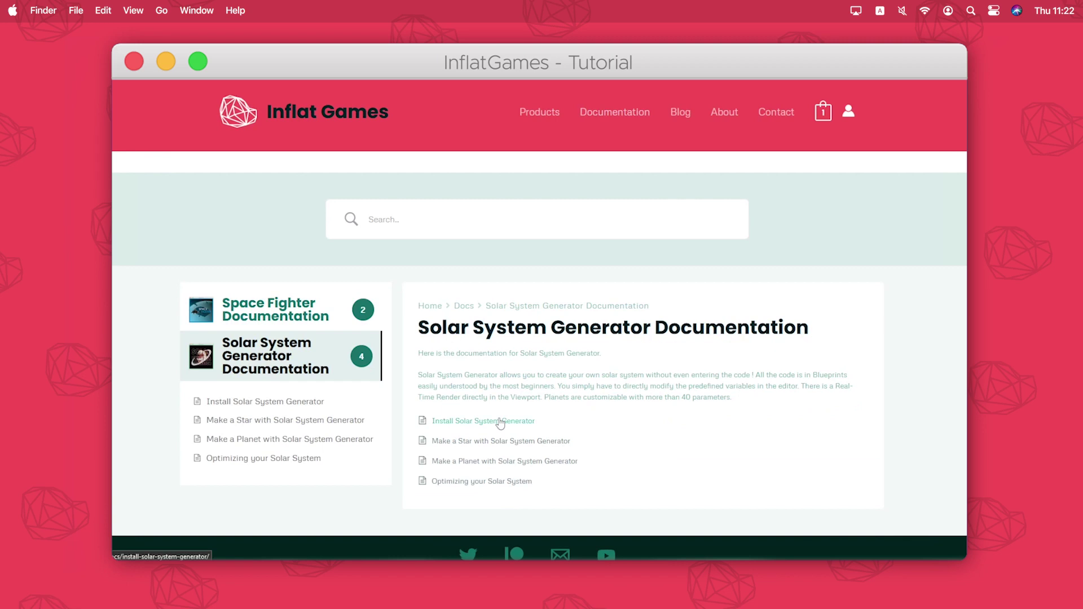
{"action": "left_click", "coordinate": [528, 423]}
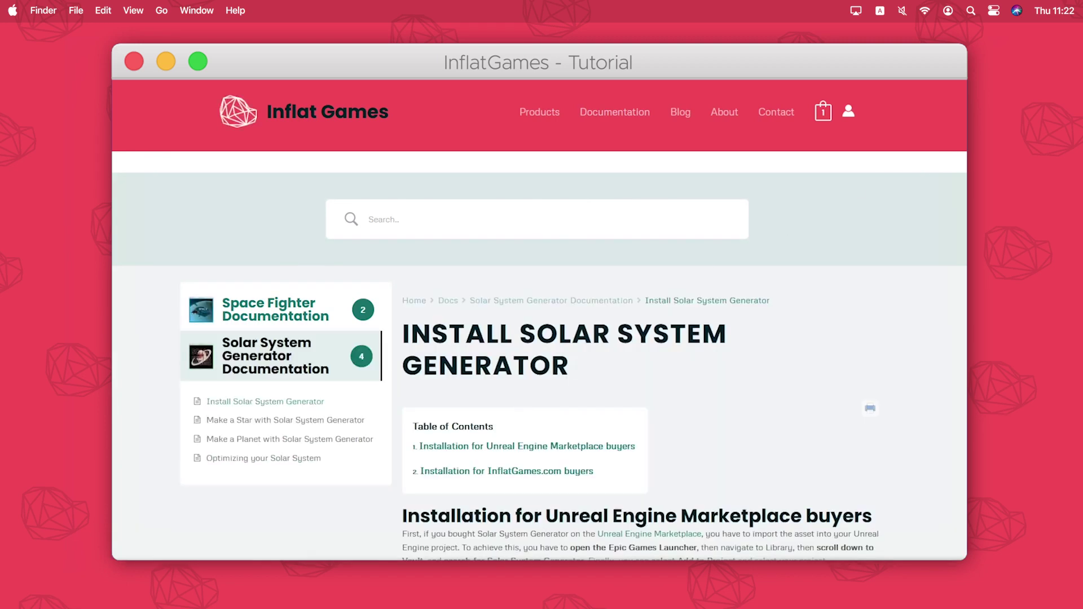
{"action": "scroll", "coordinate": [539, 320], "scroll_direction": "down", "scroll_amount": 9}
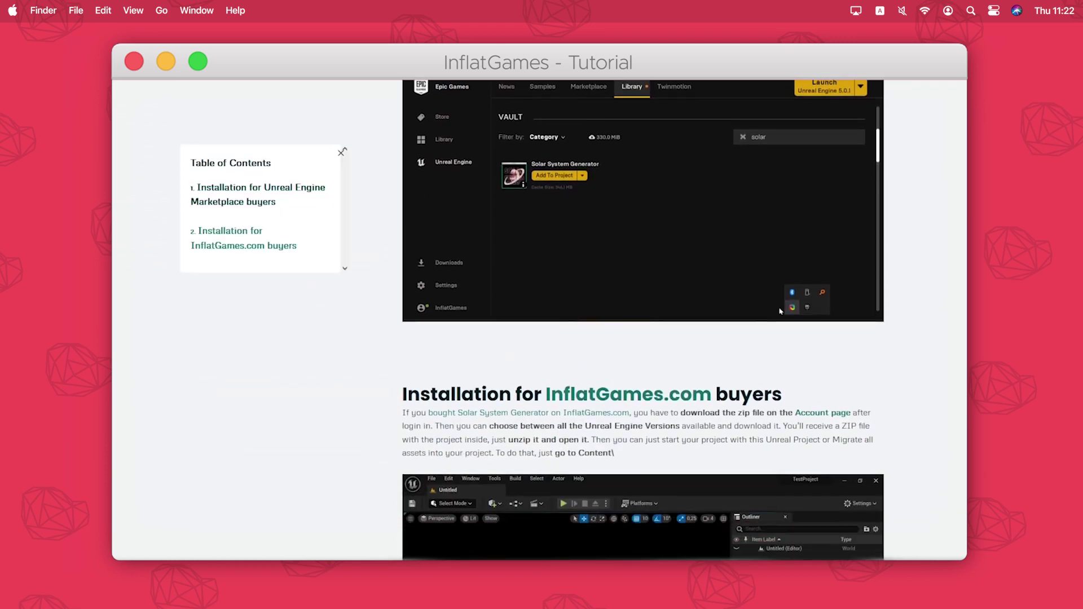
{"action": "scroll", "coordinate": [643, 321], "scroll_direction": "down", "scroll_amount": 15}
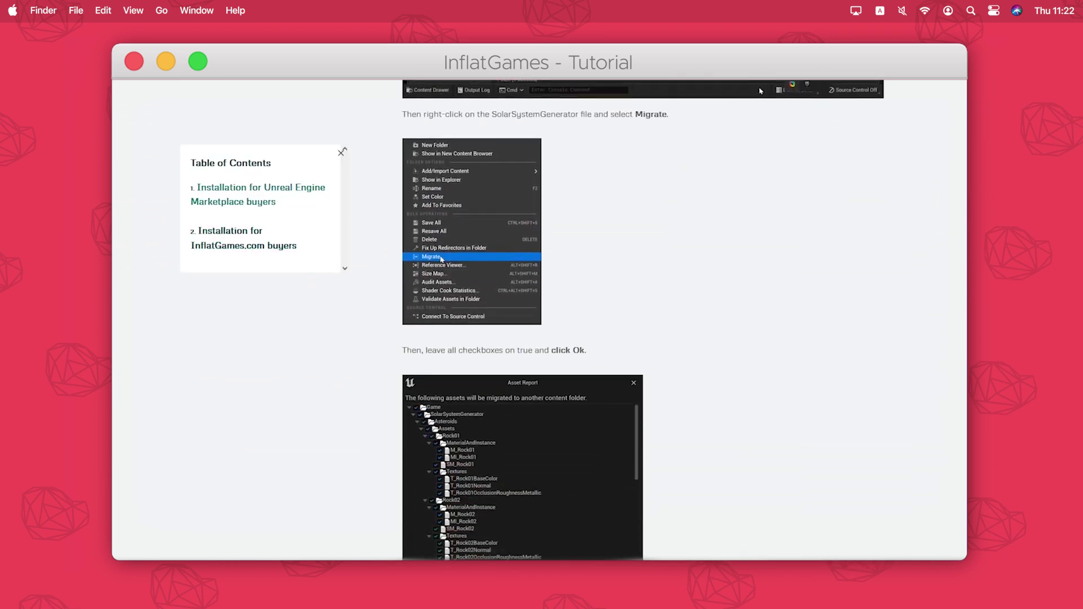
{"action": "scroll", "coordinate": [643, 321], "scroll_direction": "down", "scroll_amount": 12}
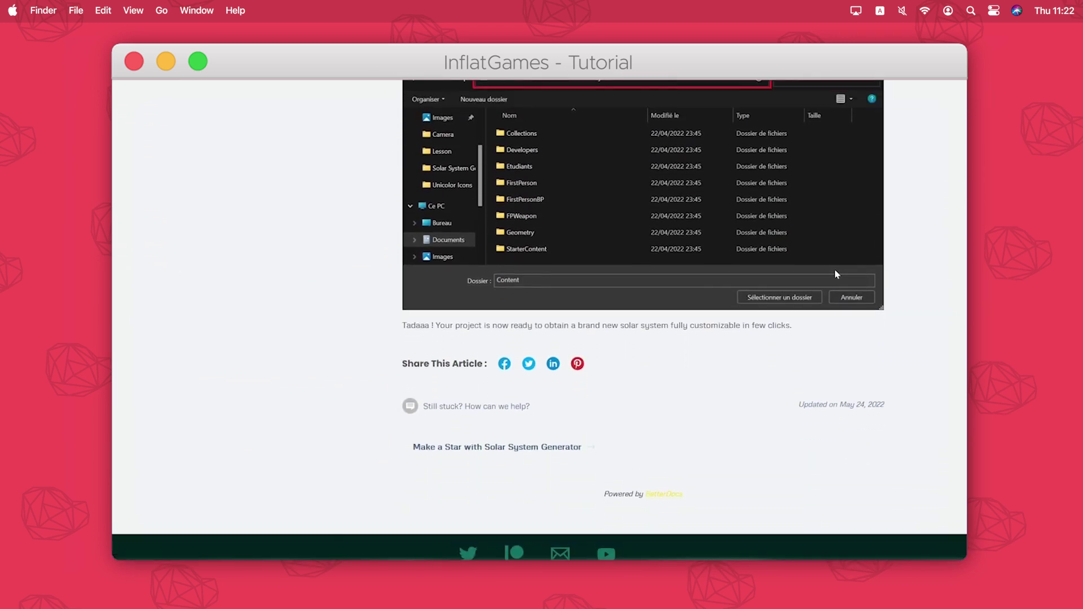
{"action": "scroll", "coordinate": [643, 322], "scroll_direction": "up", "scroll_amount": 20}
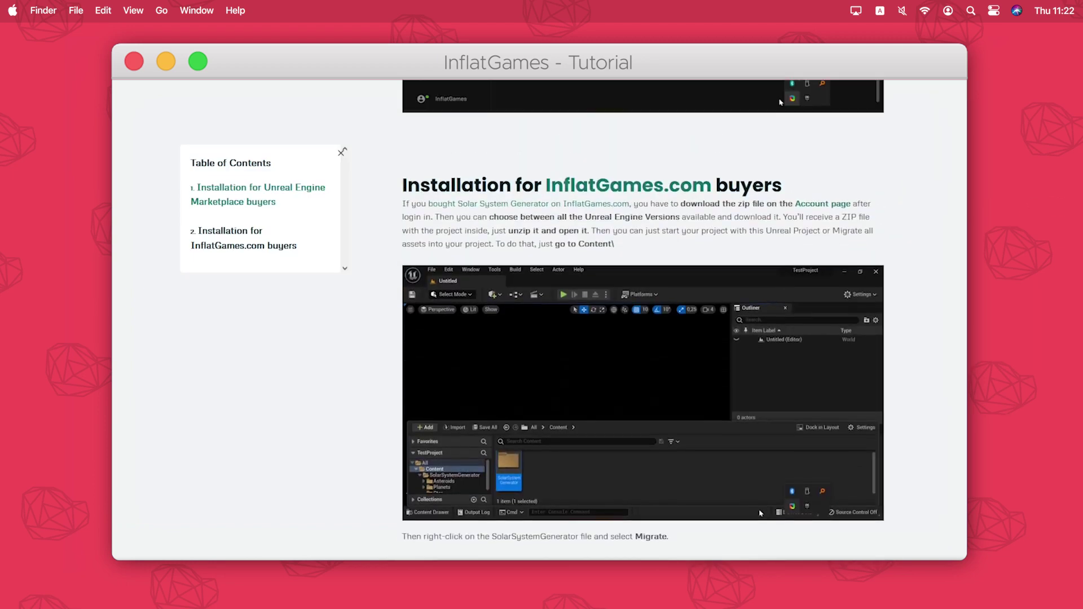
{"action": "scroll", "coordinate": [643, 322], "scroll_direction": "up", "scroll_amount": 12}
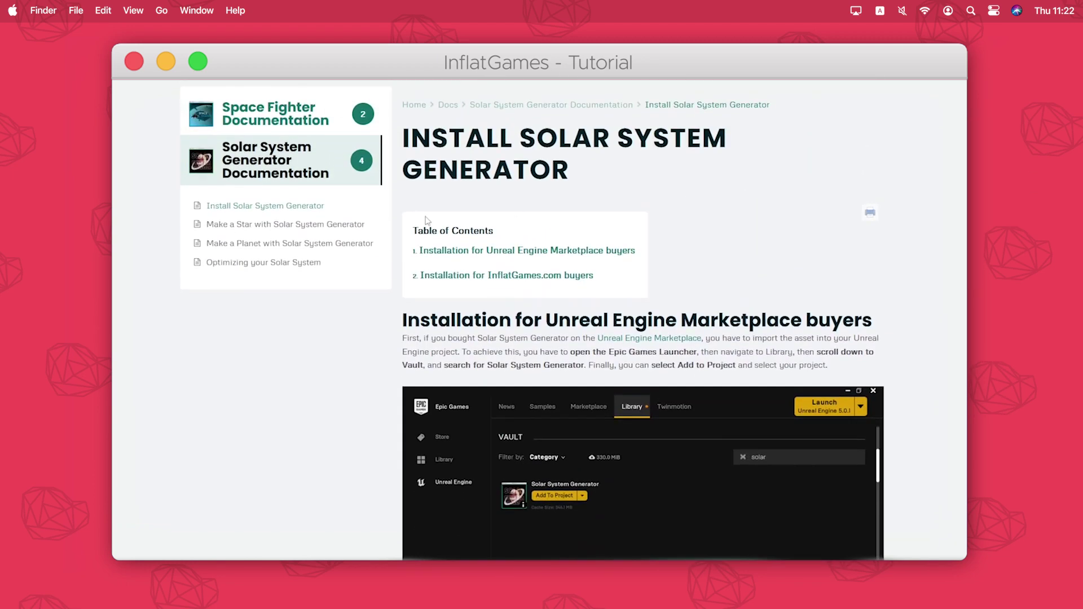
{"action": "left_click", "coordinate": [326, 226]}
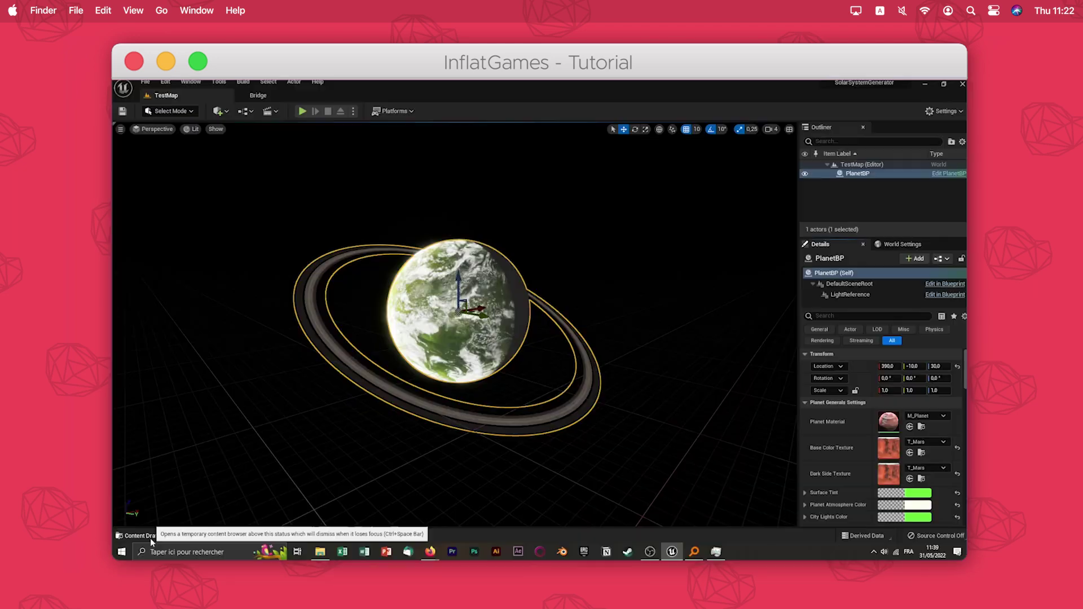
In Unreal Engine, migrate PlanetBP with all its dependencies into the Content folder under SpaceFighter's Files, and review the message log
{"action": "left_click", "coordinate": [141, 535]}
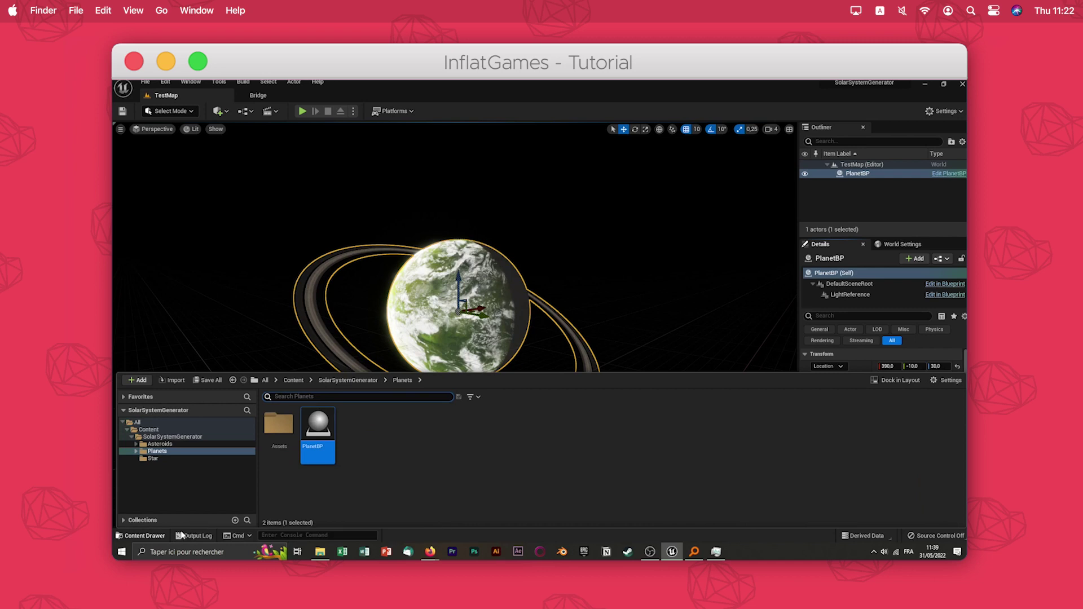
{"action": "right_click", "coordinate": [318, 449]}
{"action": "mouse_move", "coordinate": [389, 311]}
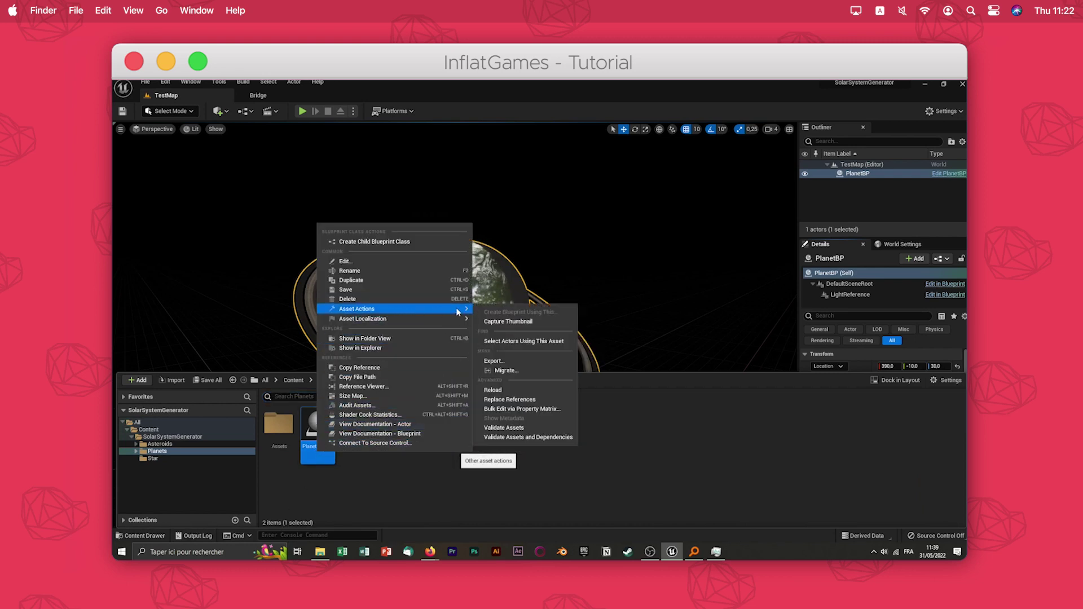
{"action": "left_click", "coordinate": [497, 371]}
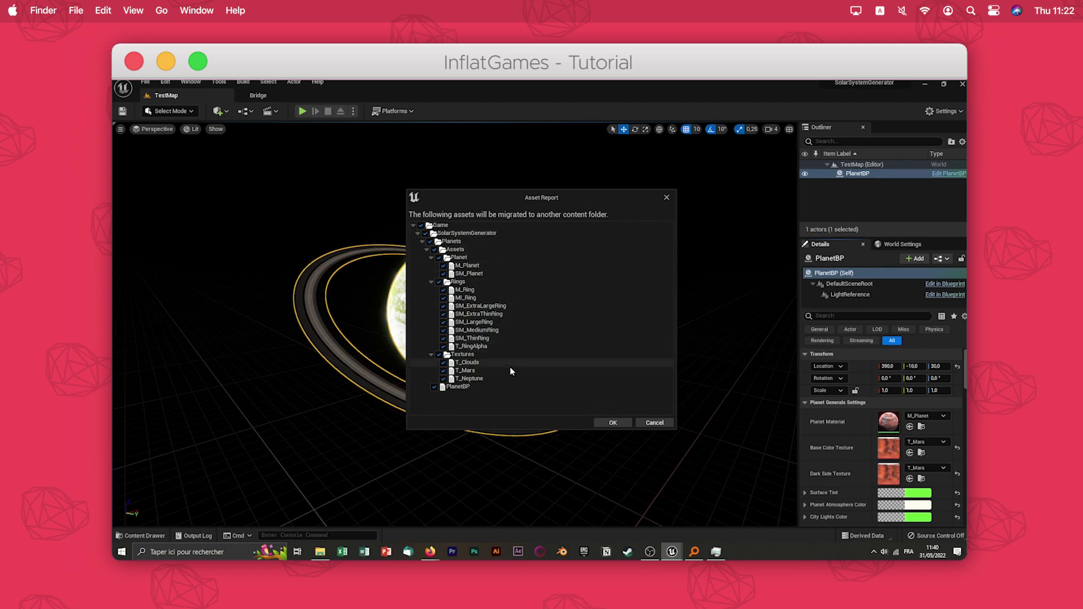
{"action": "left_click", "coordinate": [608, 423]}
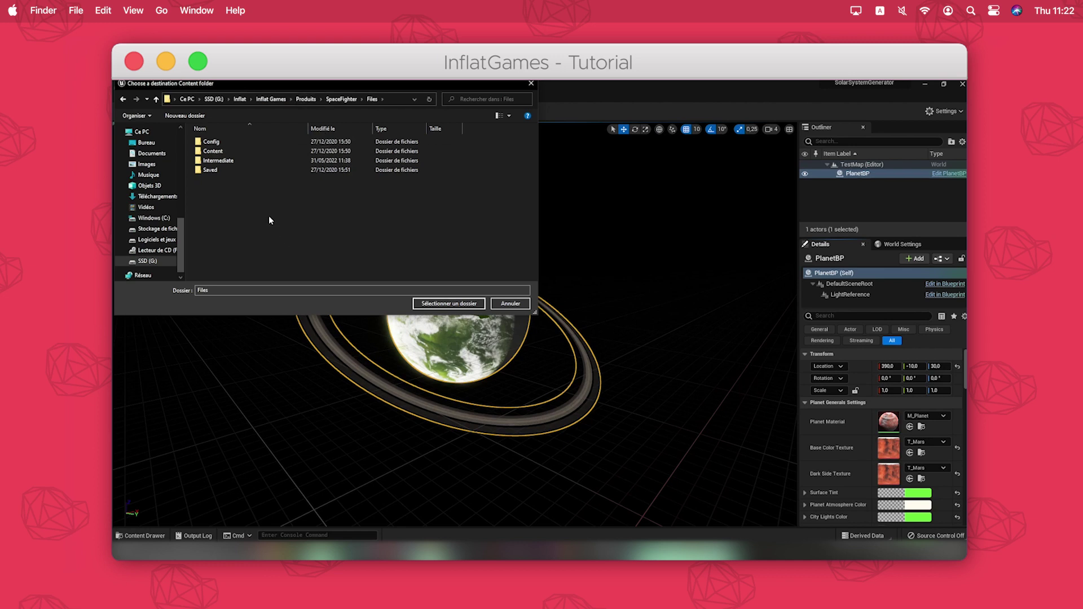
{"action": "double_click", "coordinate": [238, 150]}
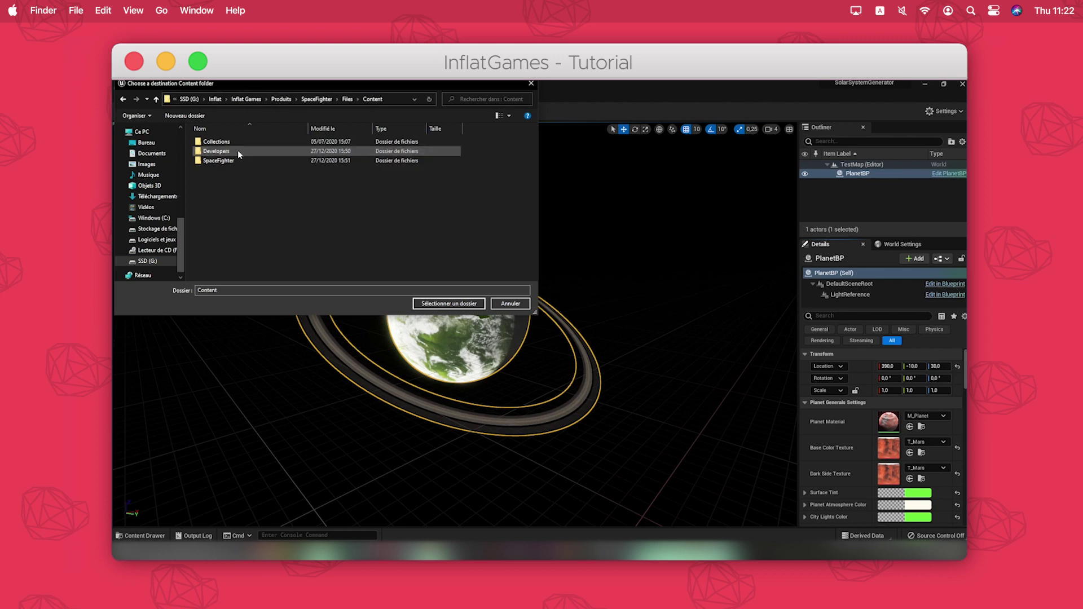
{"action": "left_click", "coordinate": [445, 304]}
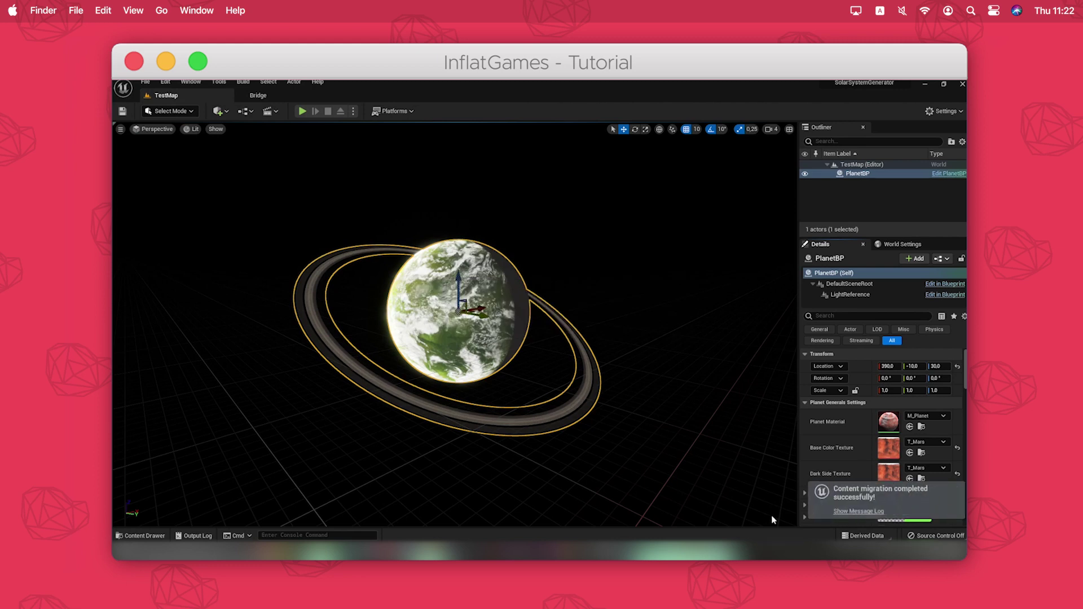
{"action": "left_click", "coordinate": [846, 512]}
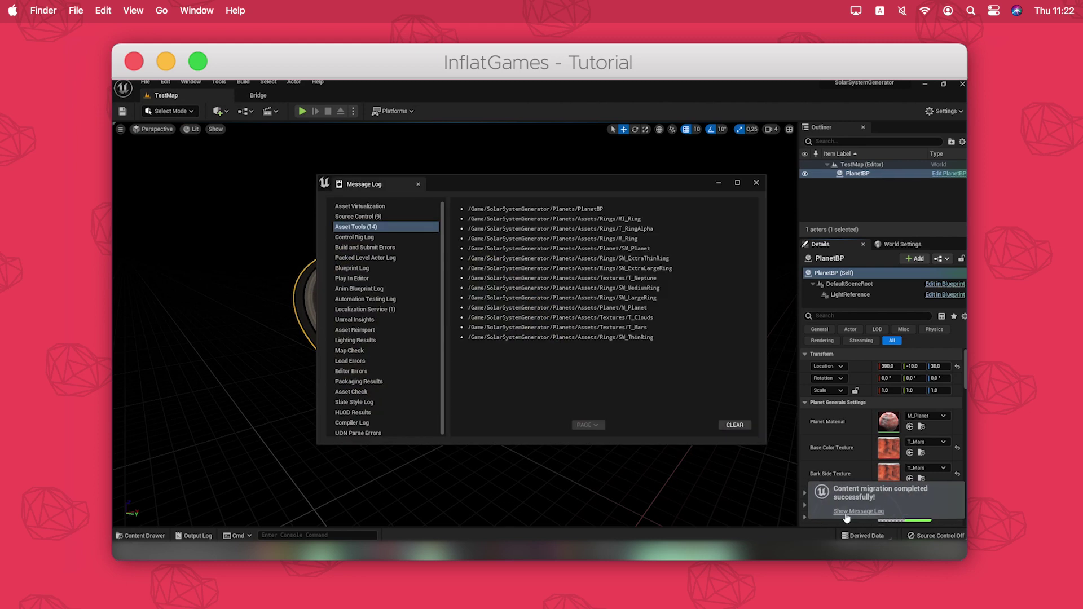
{"action": "left_click", "coordinate": [756, 183]}
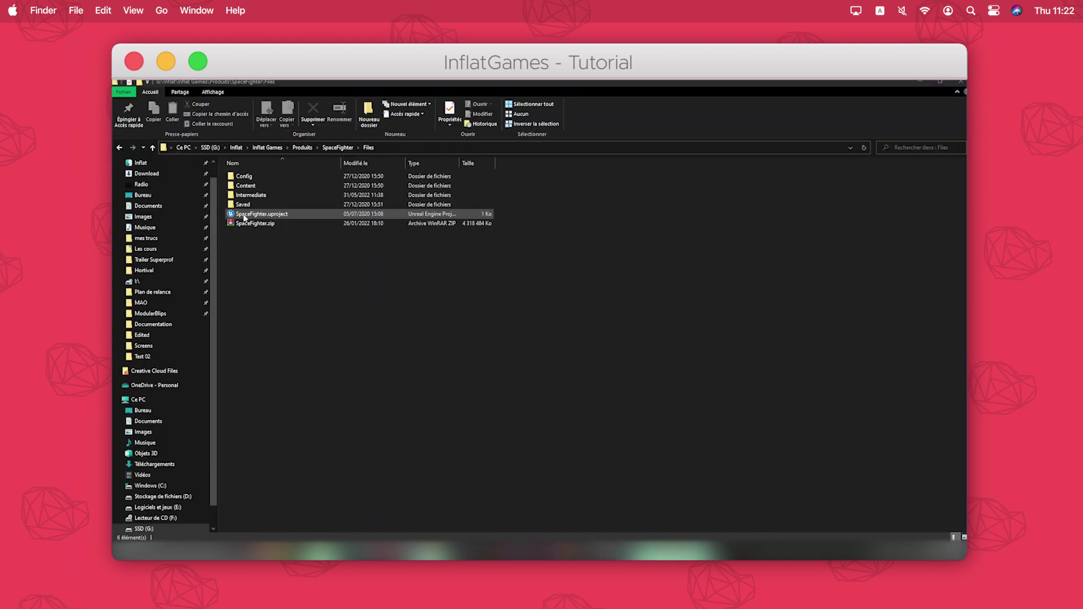
Open SpaceFighter.uproject from its Files folder and locate the SolarSystemGenerator folder in the project's content
{"action": "double_click", "coordinate": [257, 215]}
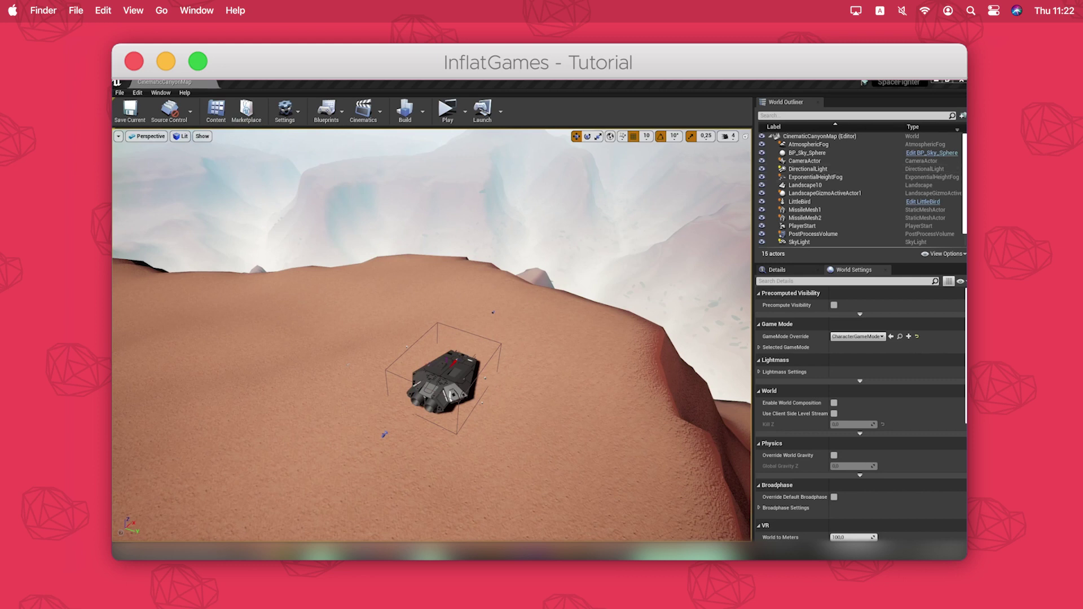
{"action": "left_click_drag", "start_coordinate": [965, 198], "coordinate": [228, 506]}
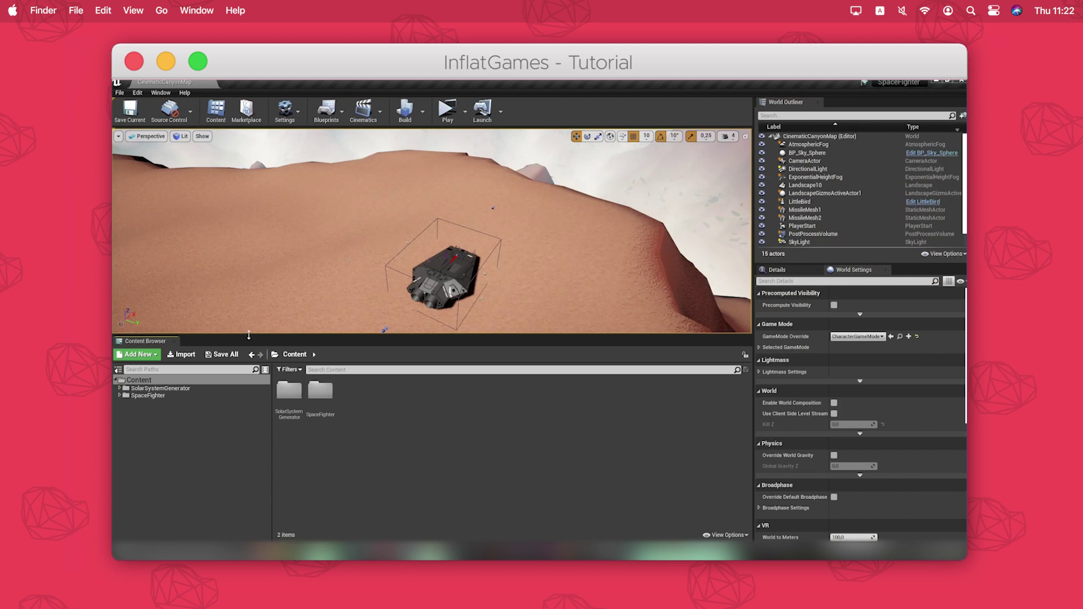
{"action": "left_click_drag", "start_coordinate": [249, 335], "coordinate": [227, 441]}
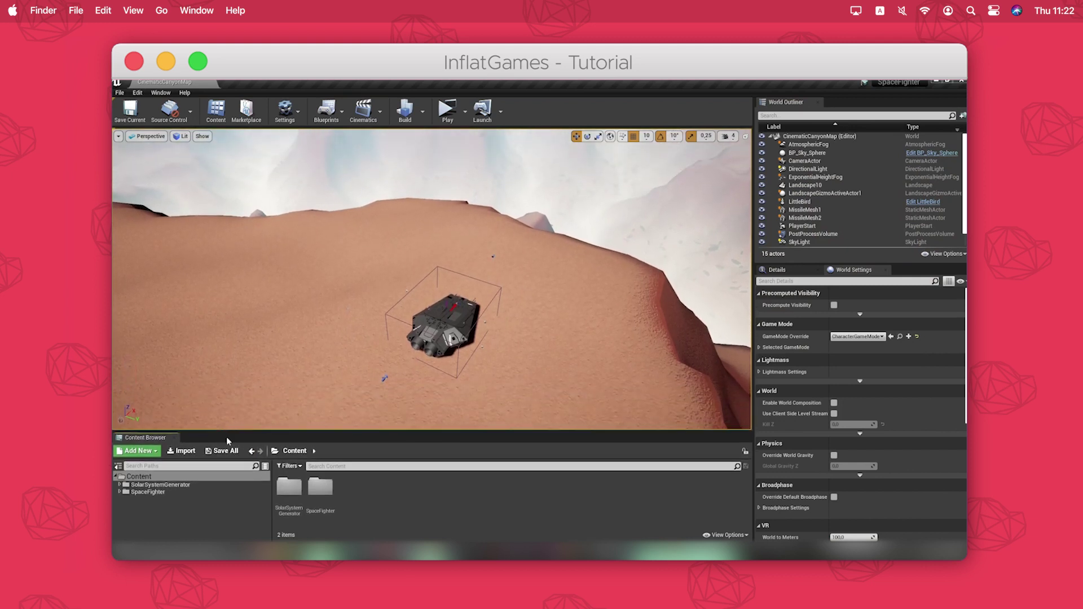
{"action": "left_click", "coordinate": [285, 496]}
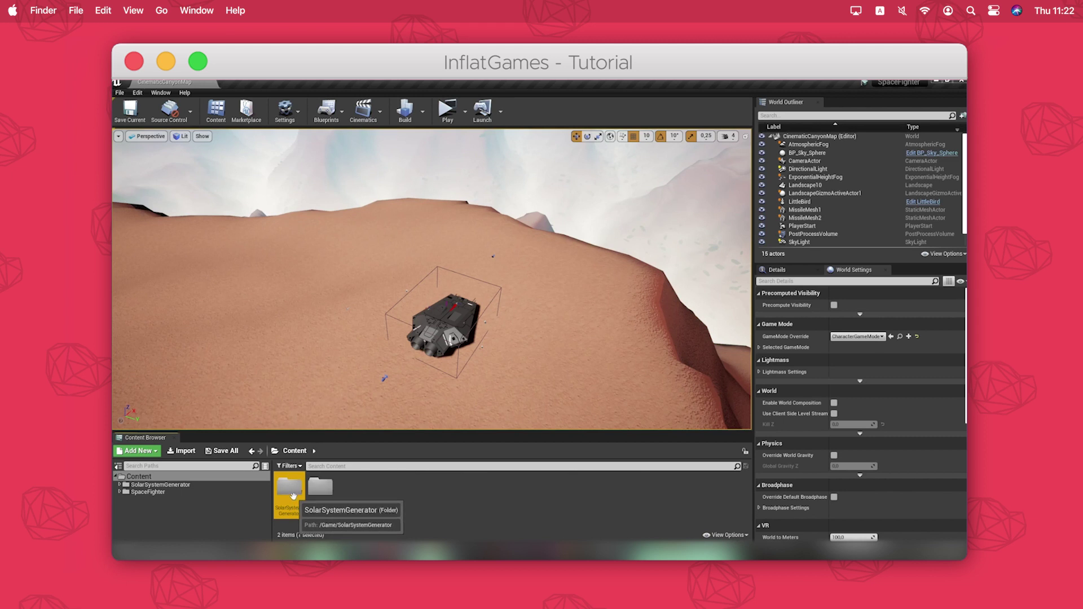
Examine the SolarSystemGenerator Planets content, checking the Planet, Rings and Textures folders inside Assets
{"action": "double_click", "coordinate": [292, 497]}
{"action": "double_click", "coordinate": [292, 496]}
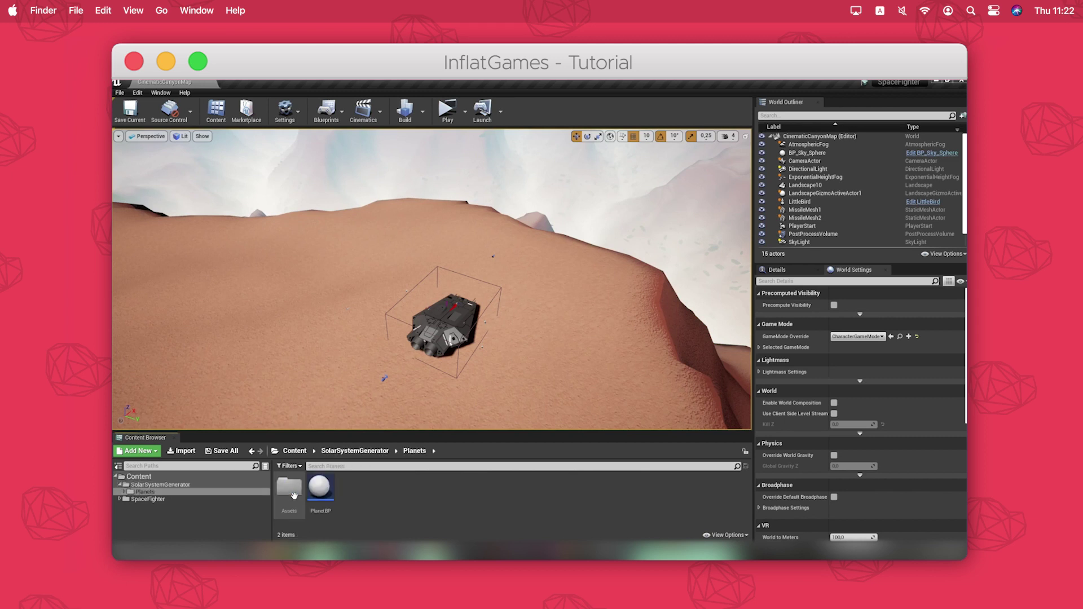
{"action": "left_click", "coordinate": [321, 496]}
{"action": "double_click", "coordinate": [289, 488]}
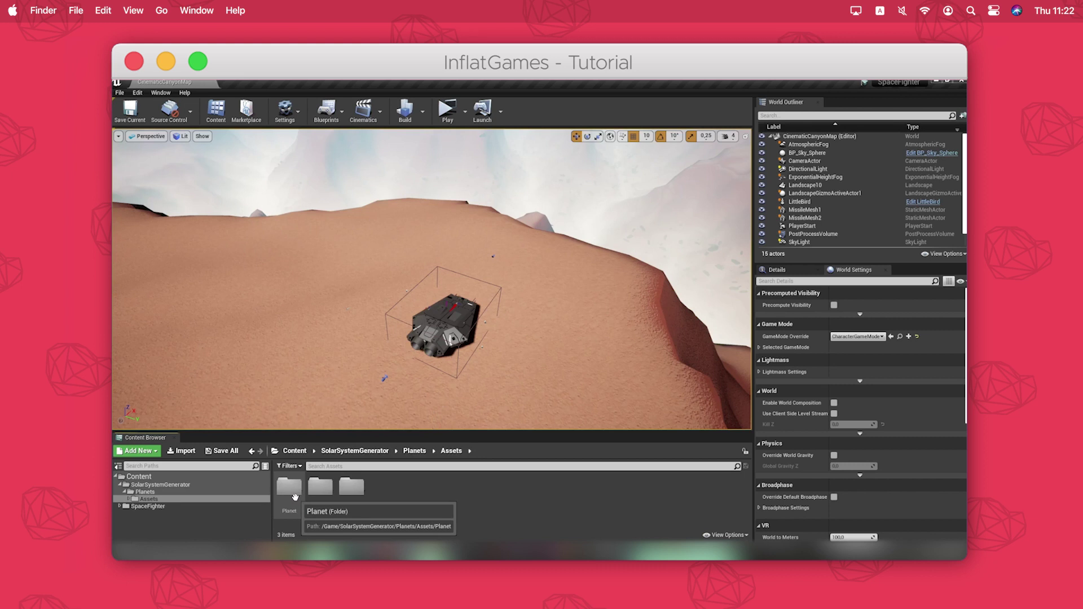
{"action": "double_click", "coordinate": [289, 488]}
{"action": "key", "text": "alt+Left"}
{"action": "double_click", "coordinate": [317, 499]}
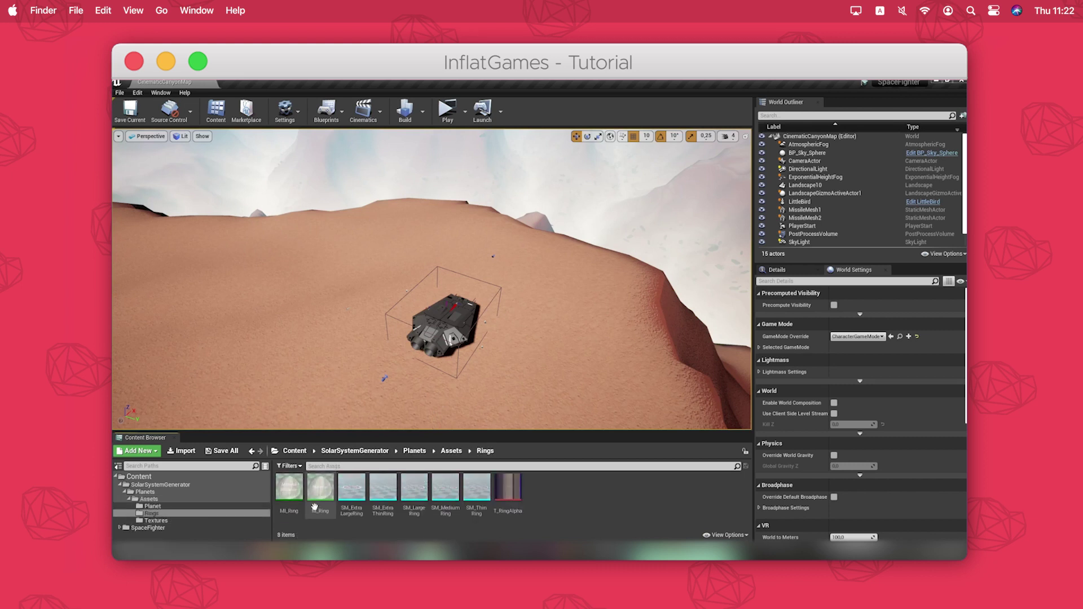
{"action": "key", "text": "alt+Left"}
{"action": "double_click", "coordinate": [352, 491]}
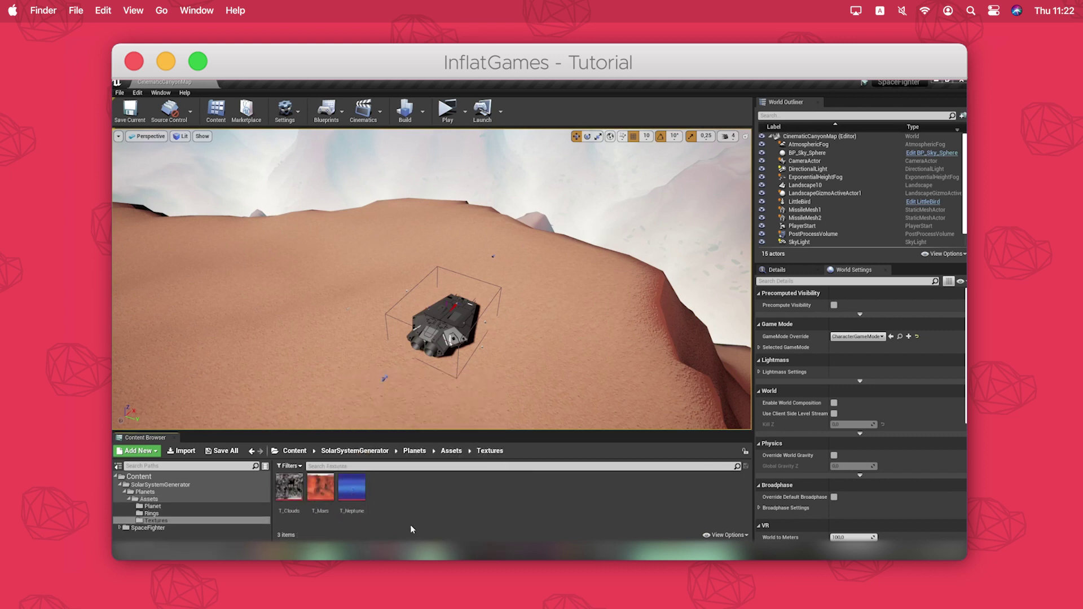
{"action": "key", "text": "alt+Left"}
{"action": "key", "text": "alt+Left"}
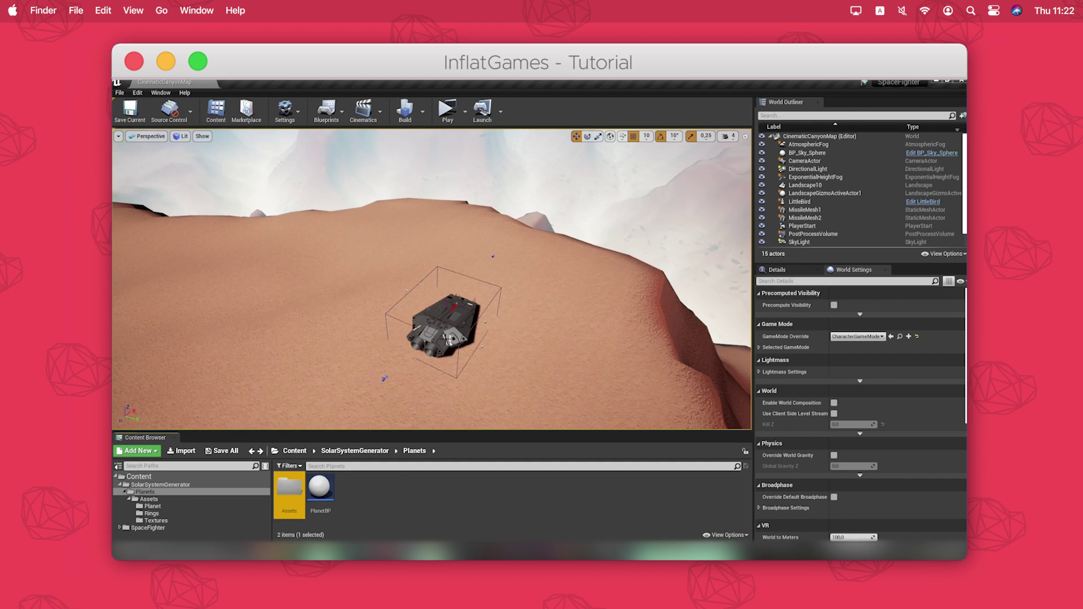
Place PlanetBP from the Planets folder in the sky above the canyon level
{"action": "right_click_drag", "start_coordinate": [445, 339], "coordinate": [223, 268]}
{"action": "left_click", "coordinate": [353, 501]}
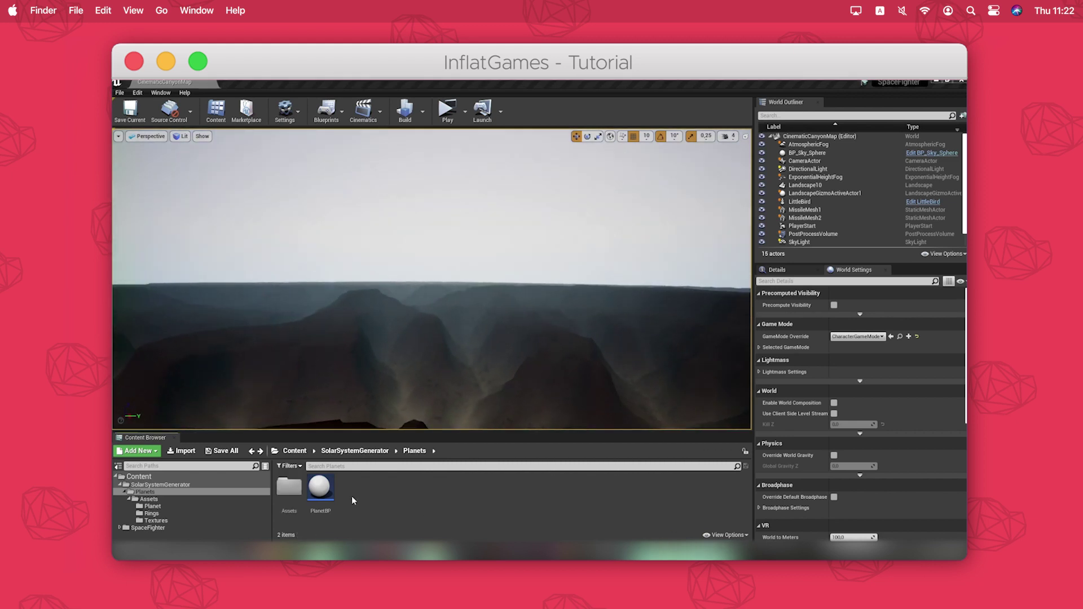
{"action": "left_click_drag", "start_coordinate": [322, 492], "coordinate": [476, 257]}
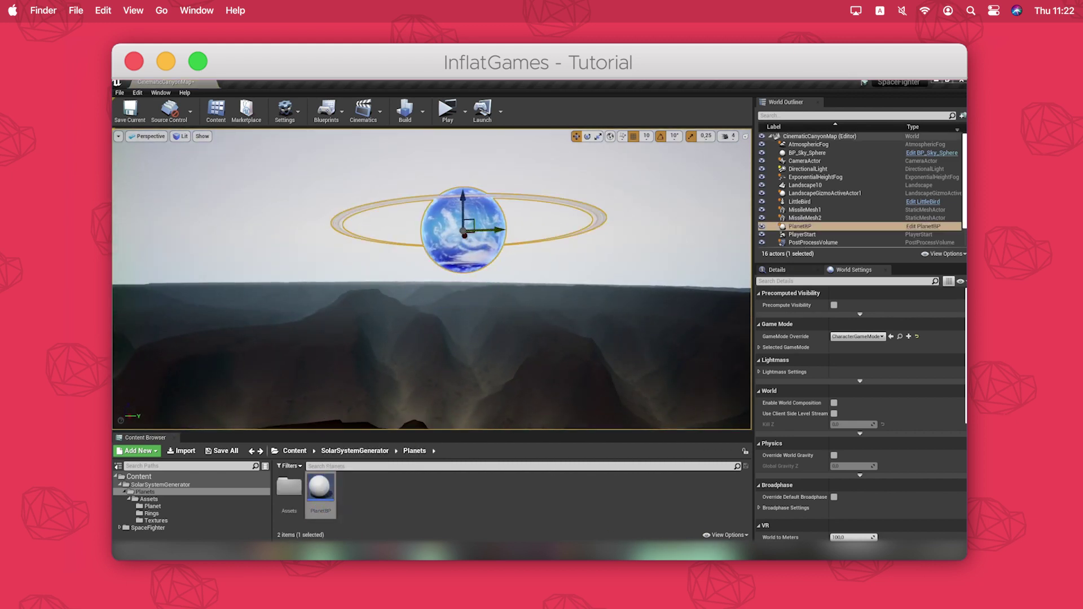
{"action": "key", "text": "s"}
{"action": "right_click_drag", "start_coordinate": [476, 256], "coordinate": [487, 277]}
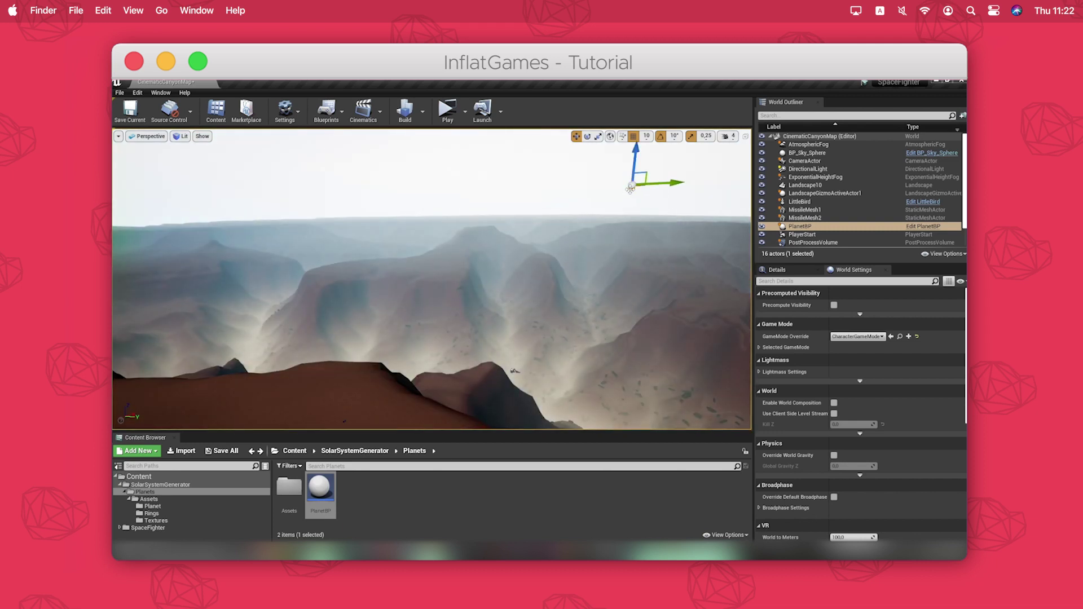
Set PlanetBP's Planet Scale to about 8734 and inspect the enlarged planet up close
{"action": "left_click", "coordinate": [798, 273]}
{"action": "scroll", "coordinate": [809, 389], "scroll_direction": "down", "scroll_amount": 5}
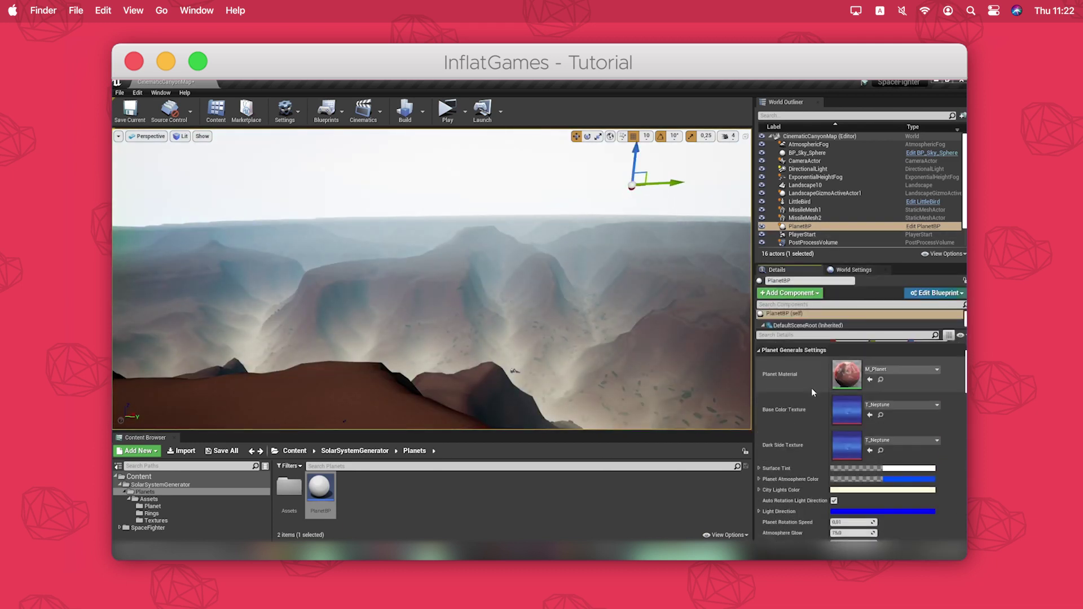
{"action": "scroll", "coordinate": [807, 383], "scroll_direction": "down", "scroll_amount": 6}
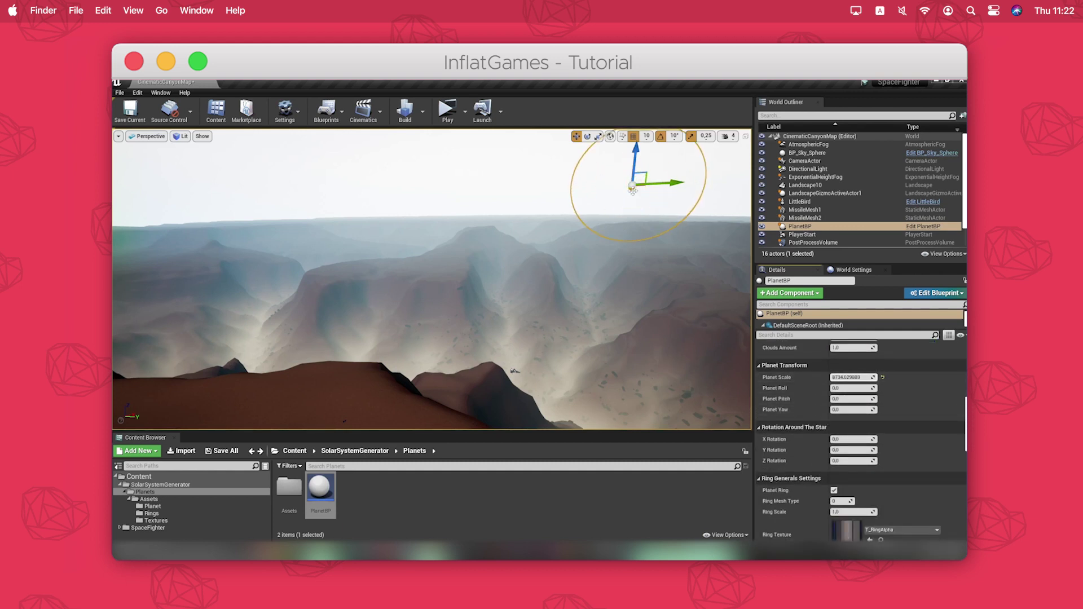
{"action": "right_click_drag", "start_coordinate": [508, 282], "coordinate": [519, 228]}
{"action": "key", "text": "f"}
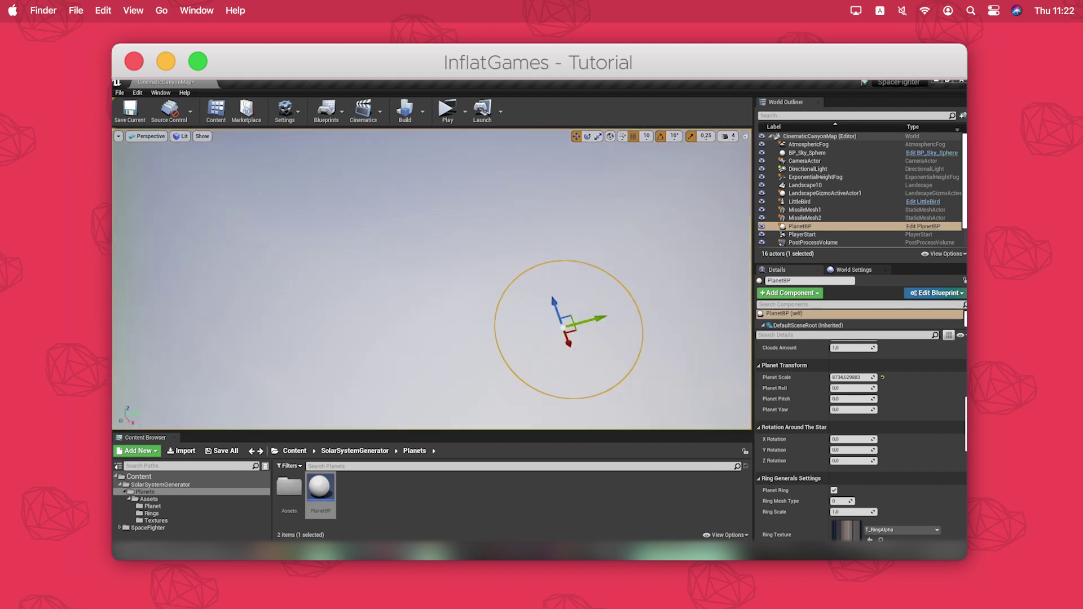
{"action": "right_click_drag", "start_coordinate": [432, 209], "coordinate": [380, 331]}
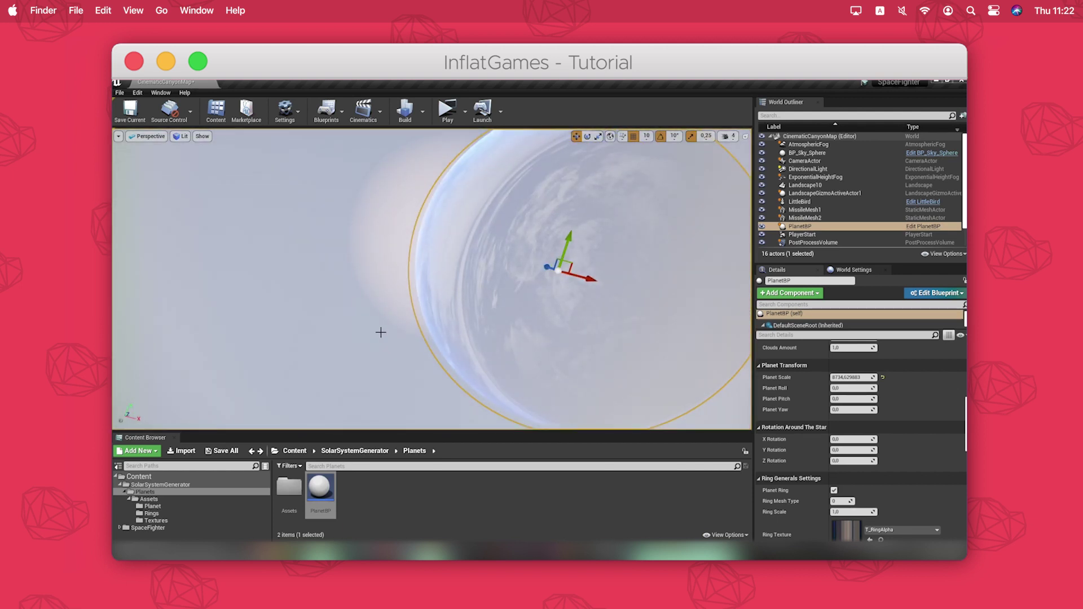
{"action": "left_click", "coordinate": [379, 331]}
{"action": "left_click", "coordinate": [601, 320]}
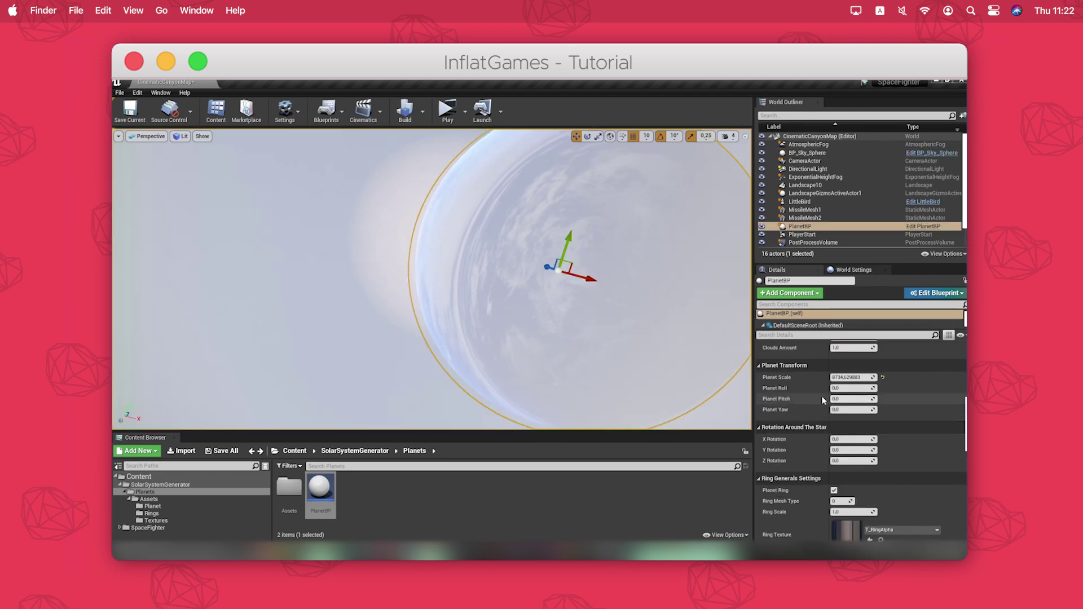
Assign T_Mars as both the Base Color Texture and the Dark Side Texture of PlanetBP
{"action": "scroll", "coordinate": [822, 400], "scroll_direction": "up", "scroll_amount": 5}
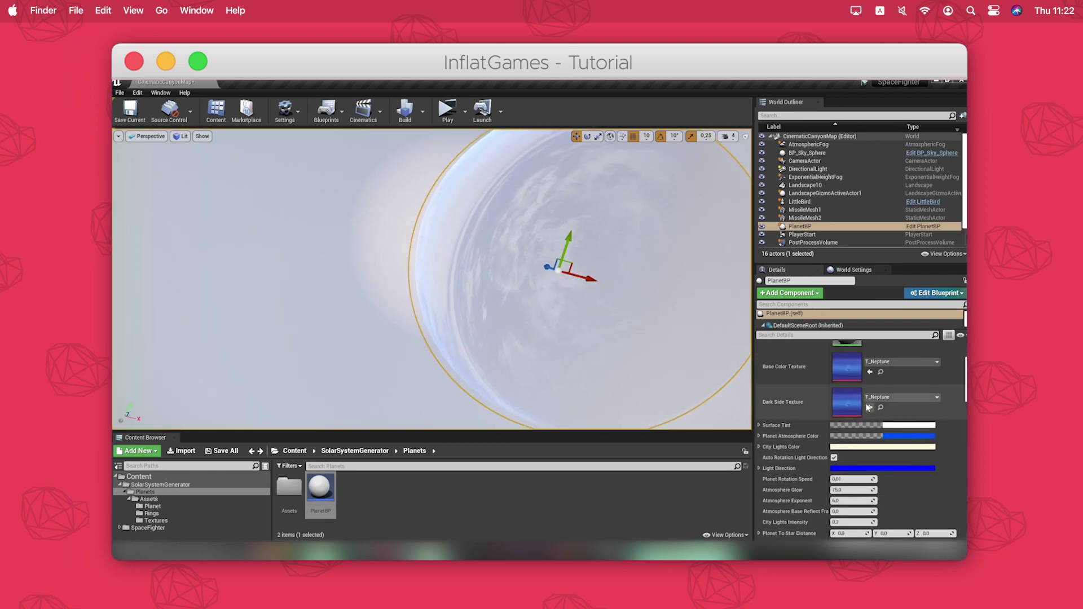
{"action": "scroll", "coordinate": [869, 407], "scroll_direction": "up", "scroll_amount": 2}
{"action": "left_click", "coordinate": [901, 433]}
{"action": "type", "text": "m"}
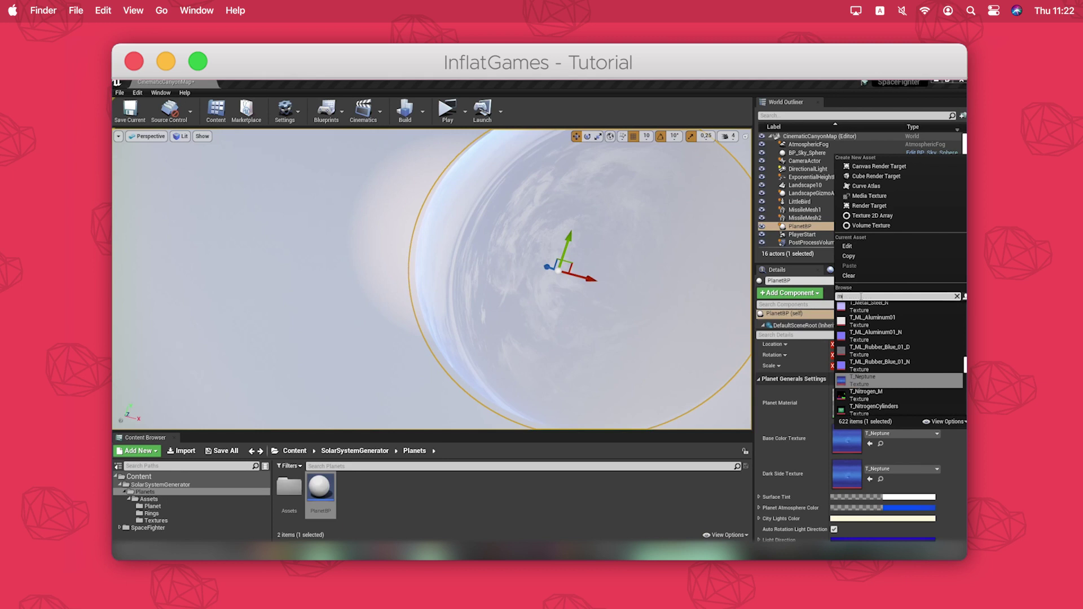
{"action": "type", "text": "ars"}
{"action": "left_click", "coordinate": [876, 322]}
{"action": "left_click", "coordinate": [900, 469]}
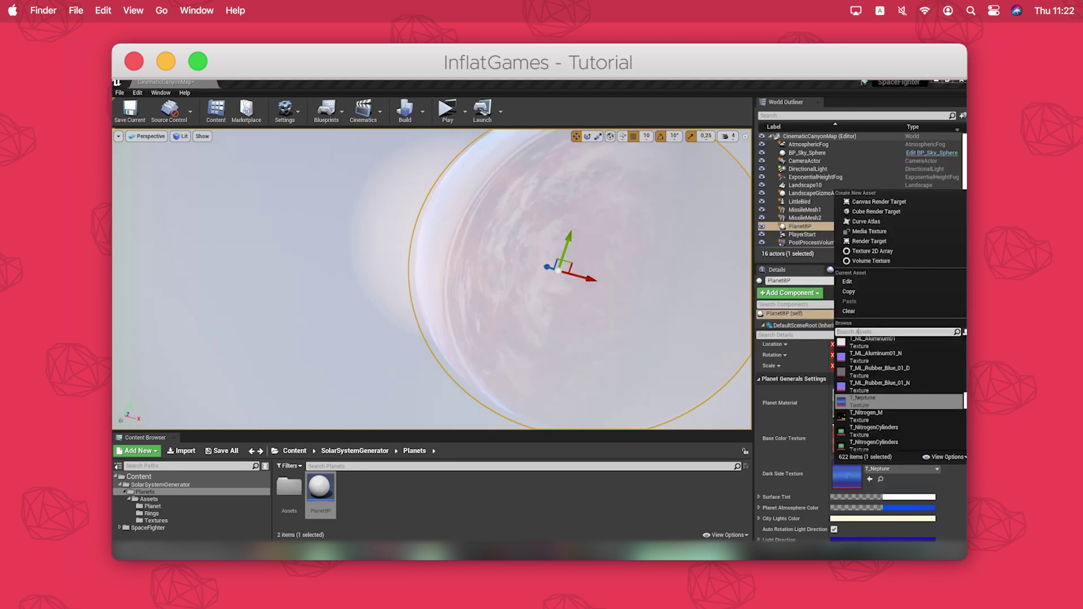
{"action": "type", "text": "mars"}
{"action": "left_click", "coordinate": [874, 361]}
Try a bright green Surface Tint on PlanetBP
{"action": "left_click", "coordinate": [877, 497]}
{"action": "left_click", "coordinate": [716, 417]}
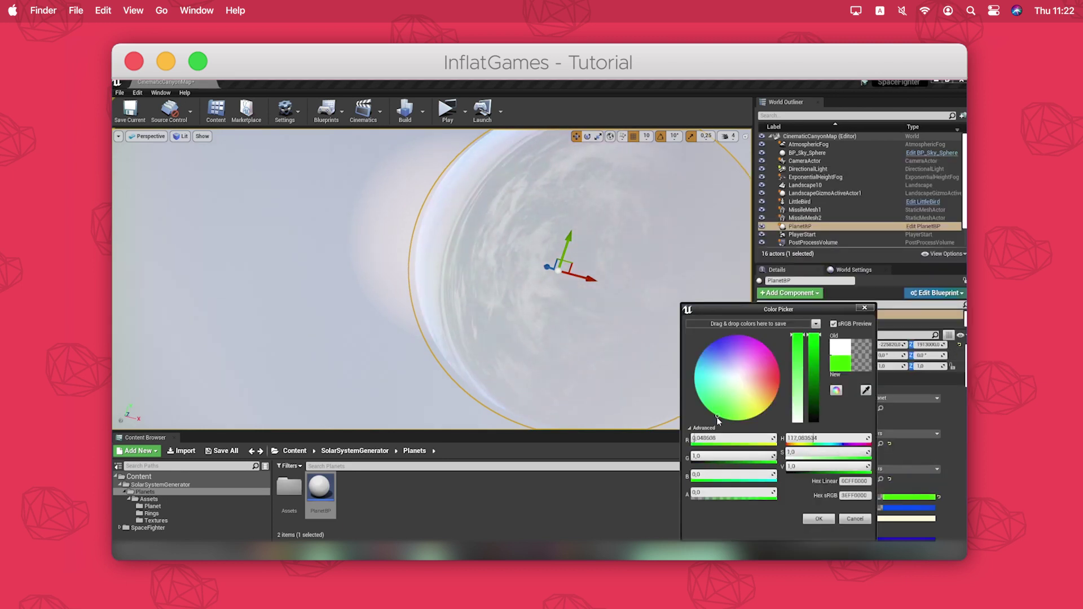
{"action": "left_click", "coordinate": [818, 518]}
Set PlanetBP's Planet Atmosphere Color to an orange-red with R 1.0, G 0.077781 and B 0
{"action": "left_click", "coordinate": [908, 507]}
{"action": "left_click", "coordinate": [737, 381]}
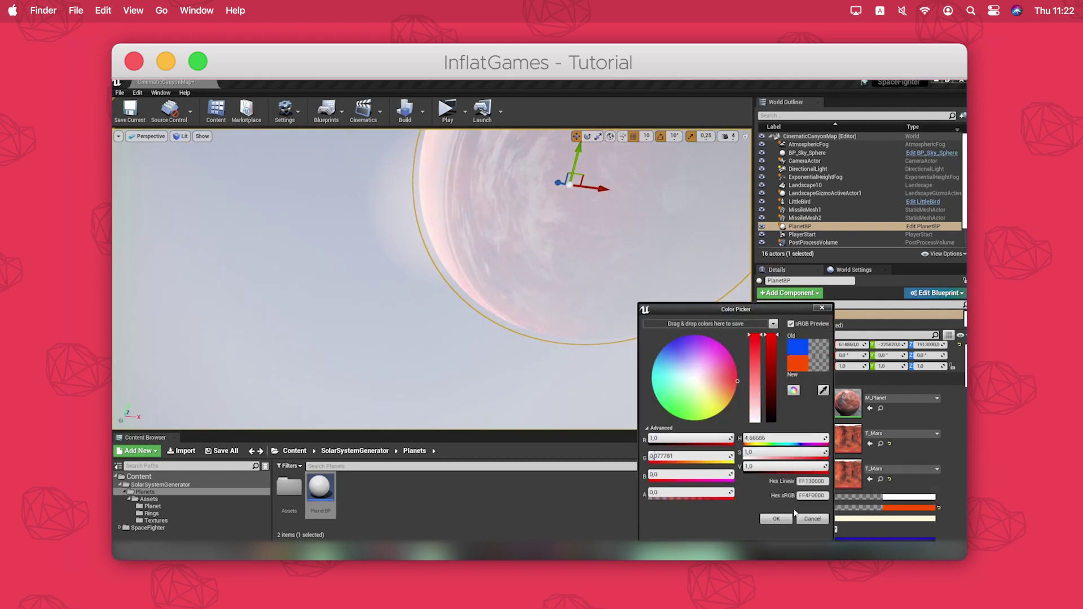
{"action": "left_click", "coordinate": [788, 517]}
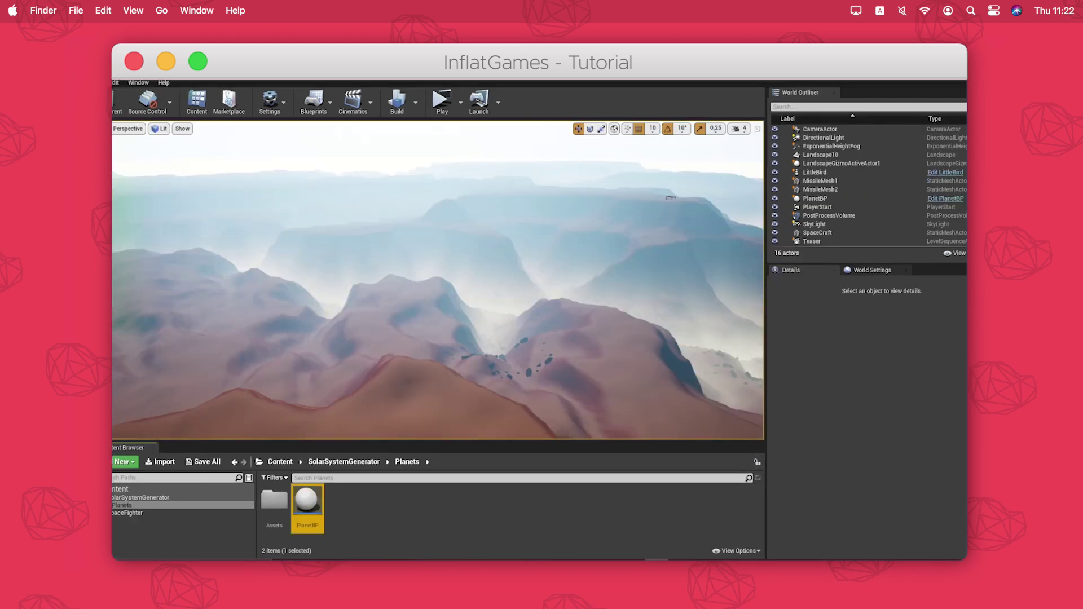